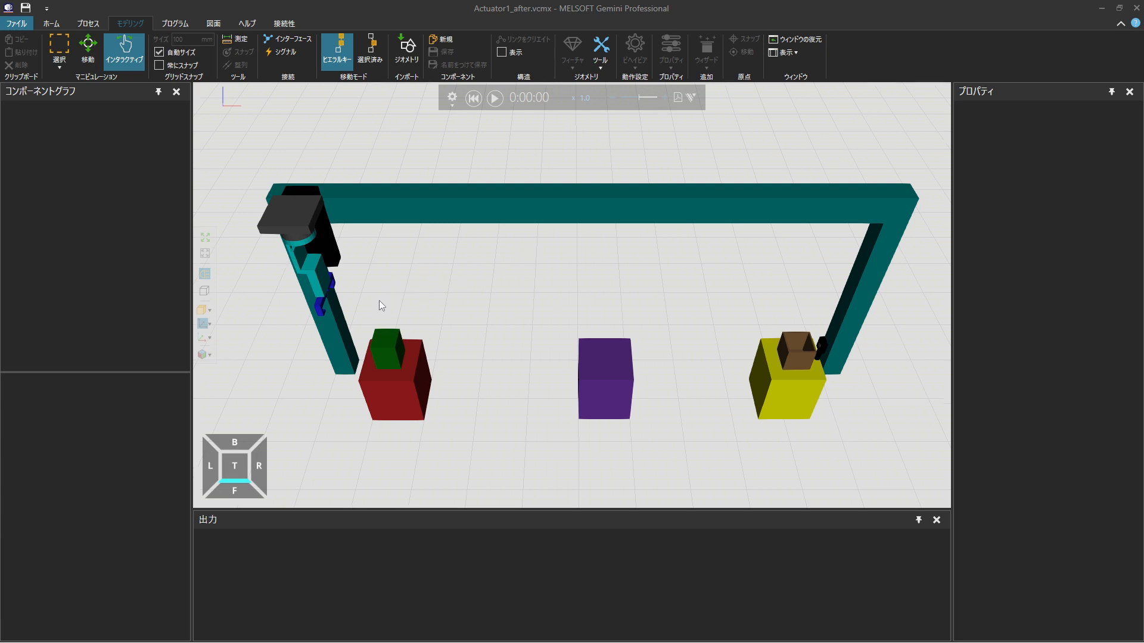
Extract the dark grey block and the cylinder beneath it (Geometry_6 and Geometry_5) together as a new link
scroll(379, 301, up, 5)
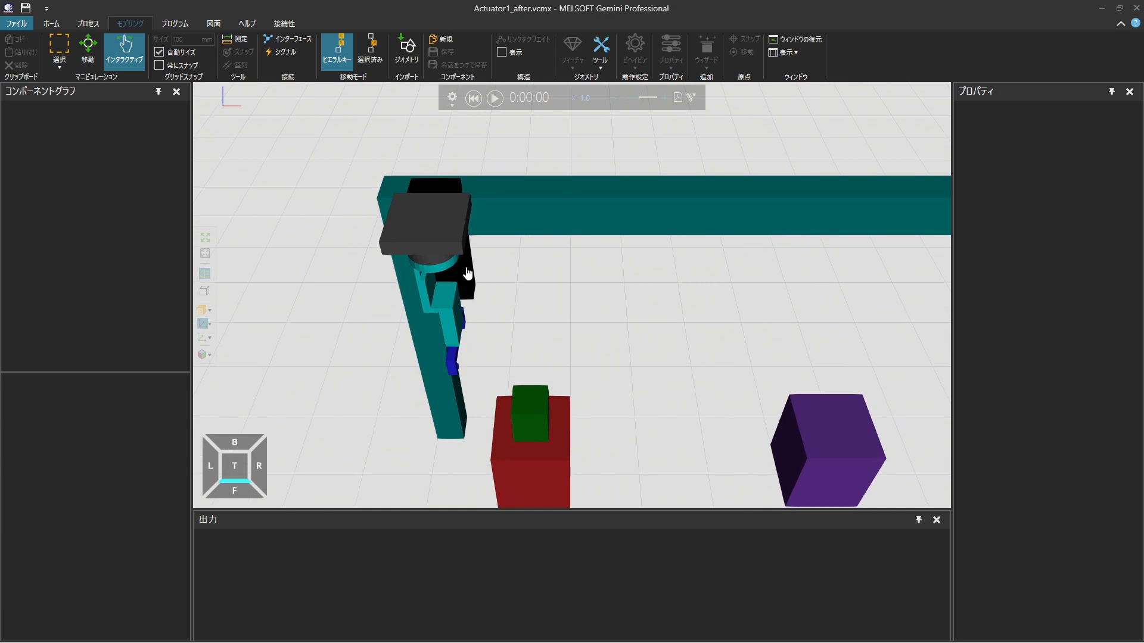
click(437, 245)
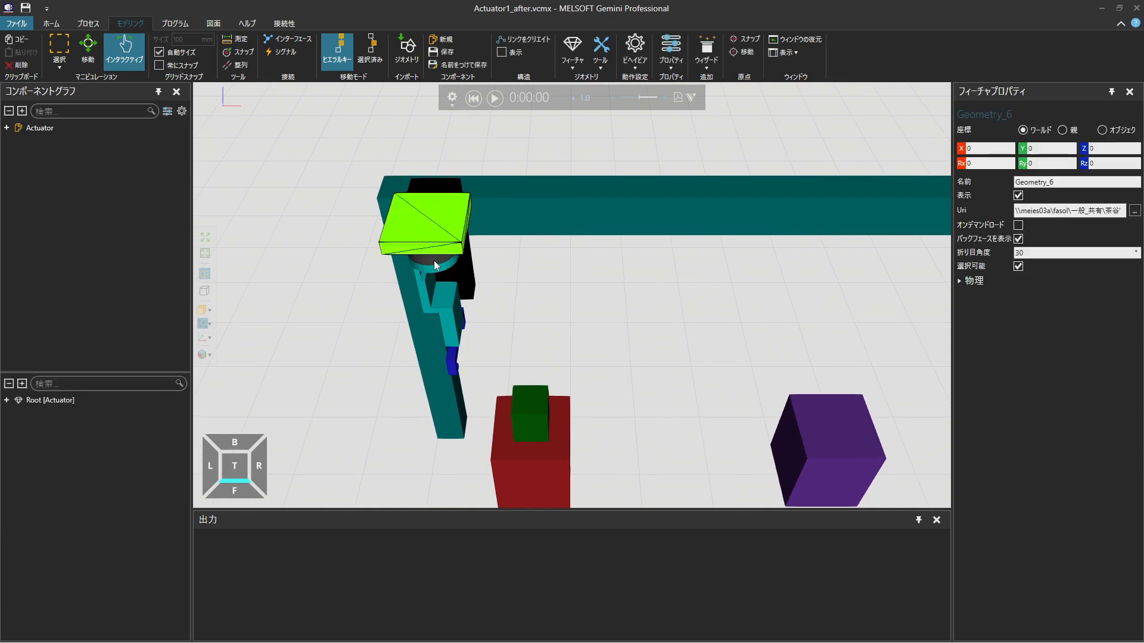
ctrl+click(434, 261)
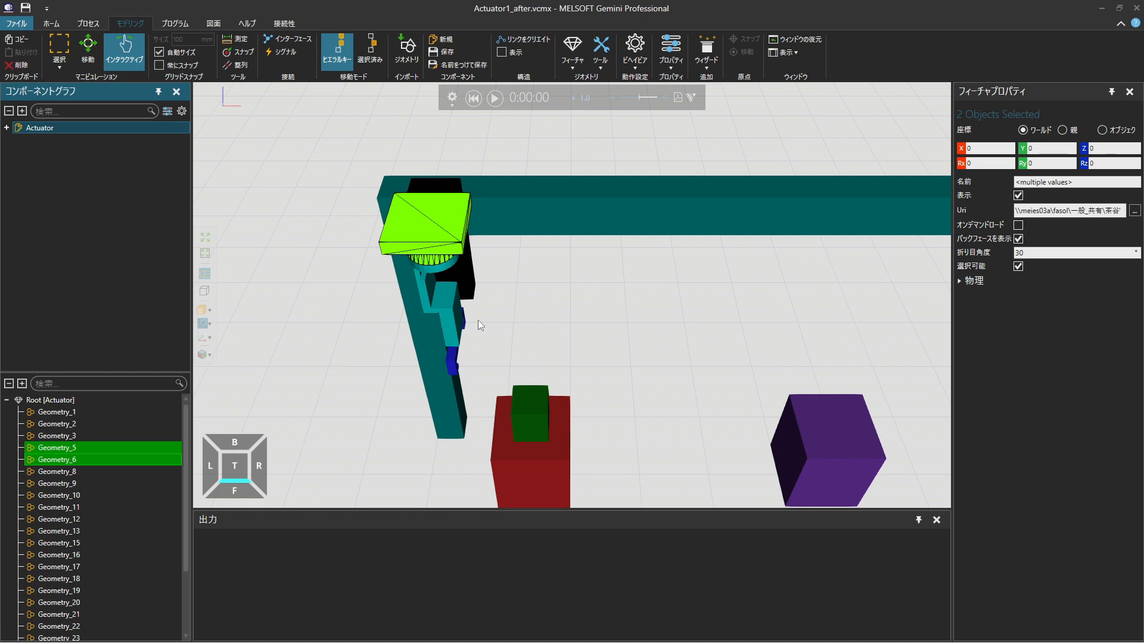
right_drag(477, 320, 477, 321)
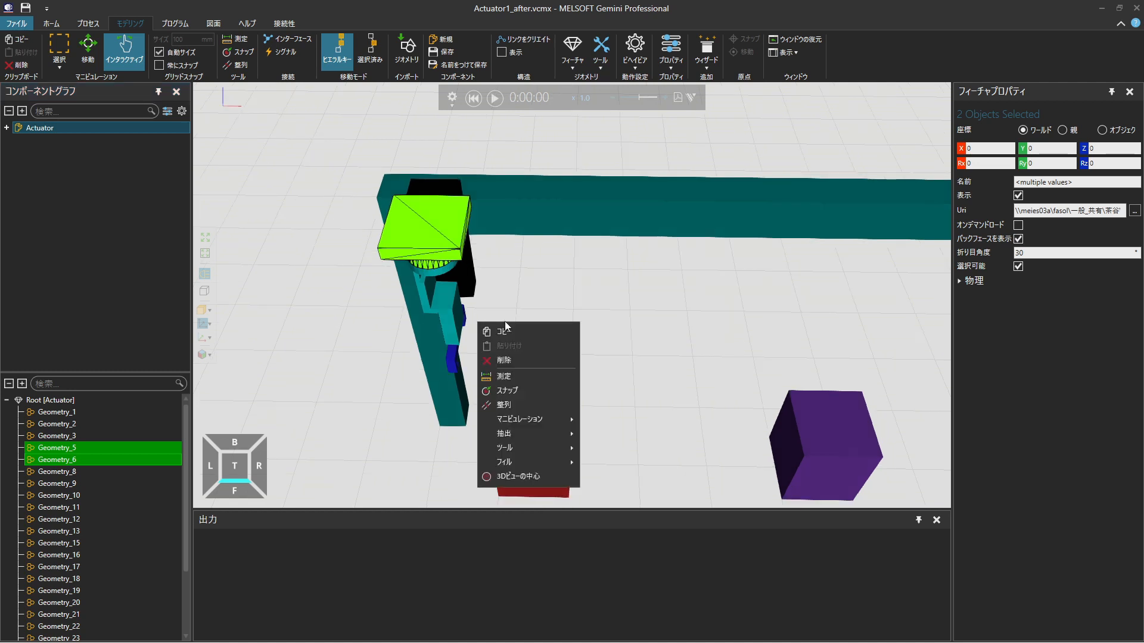
mouse_move(524, 434)
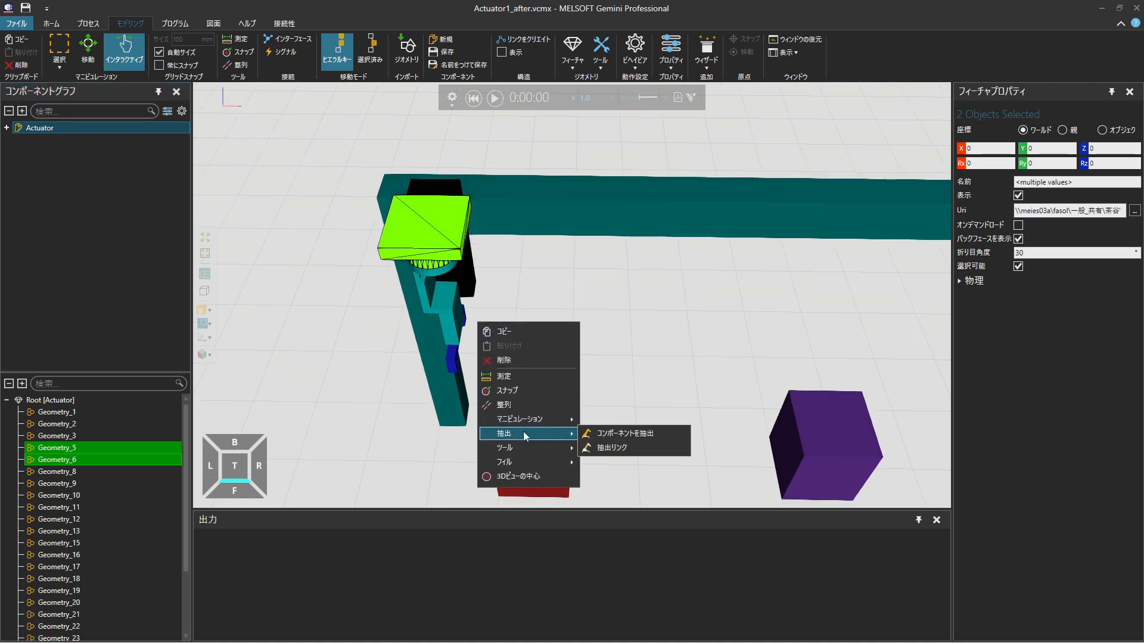
click(644, 451)
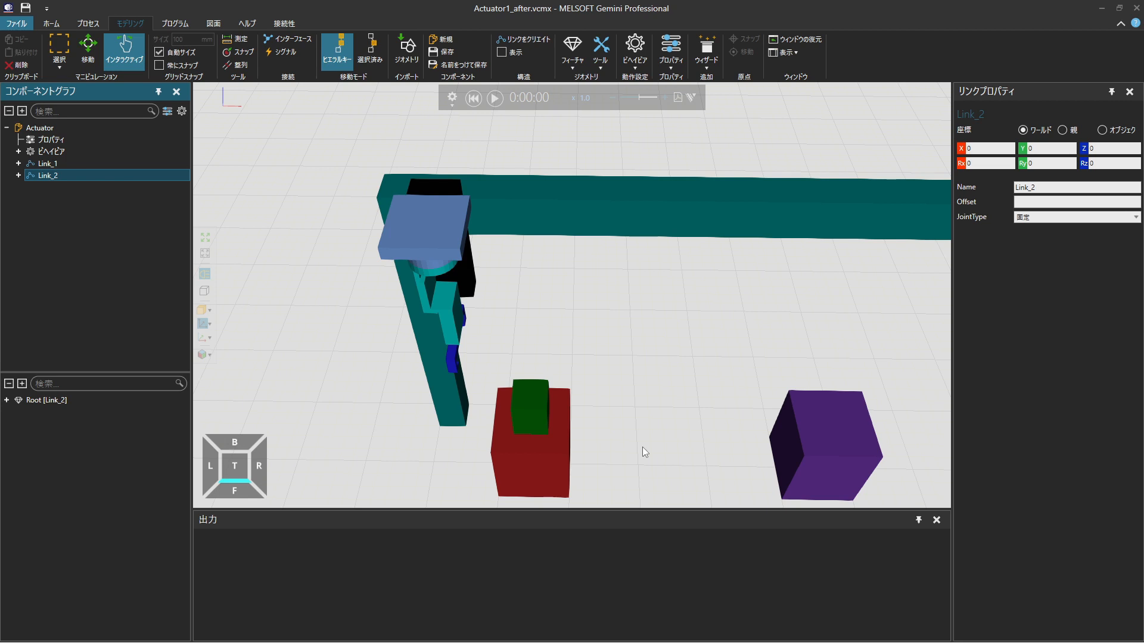
Set Link_2's joint type to 直進 along the -Z axis, assign a new servo controller and expand the component's behaviours
click(1076, 223)
click(1080, 253)
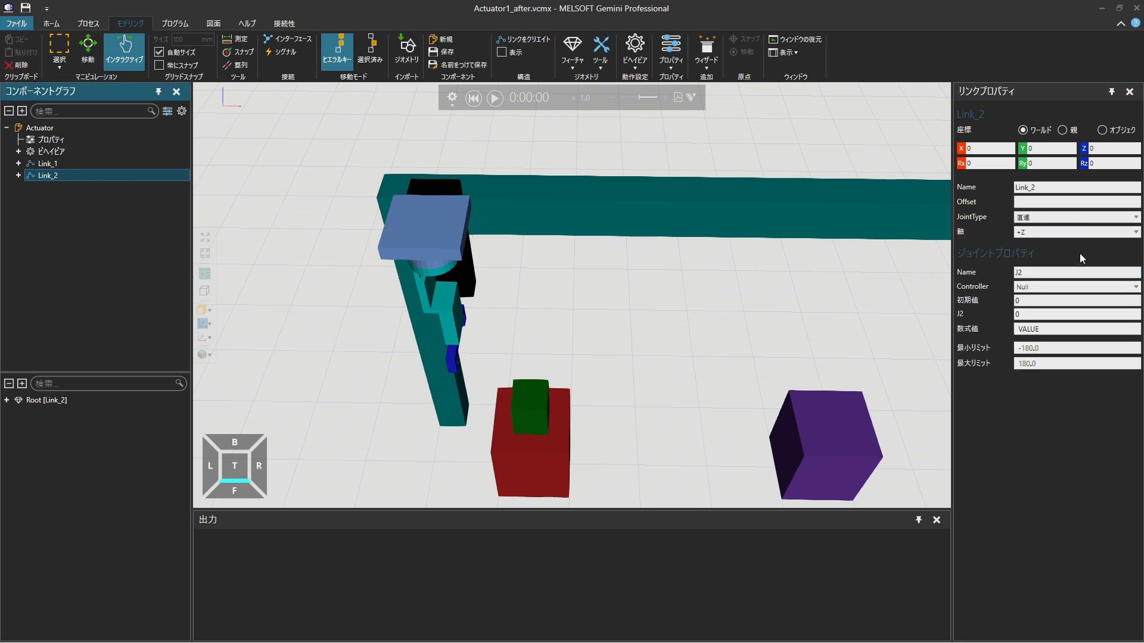
click(1079, 231)
click(1095, 305)
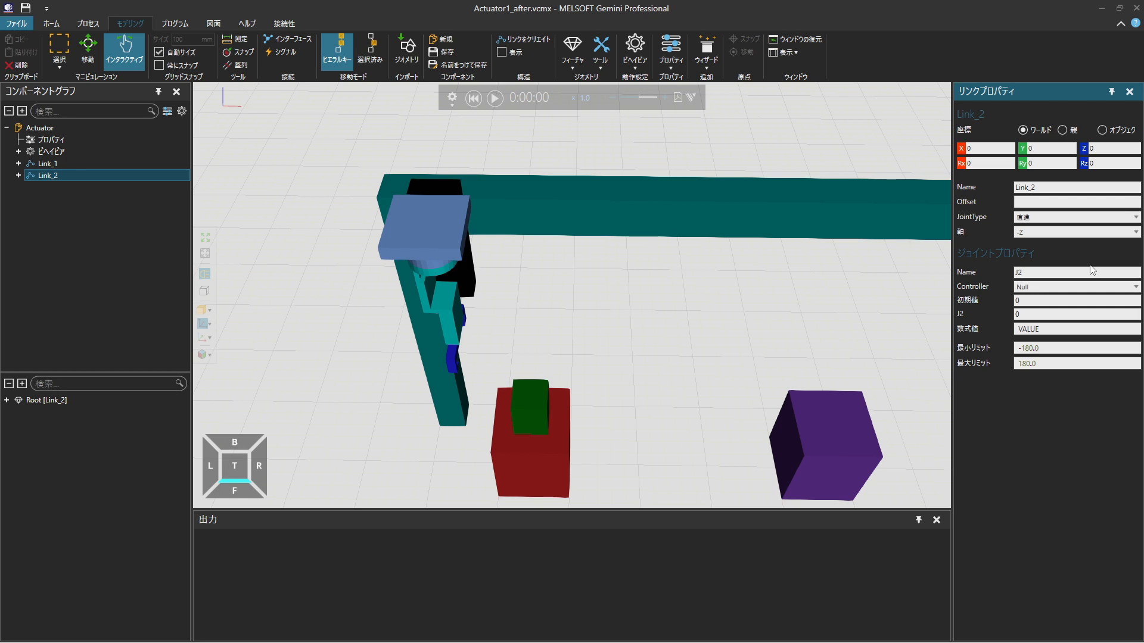
click(1089, 288)
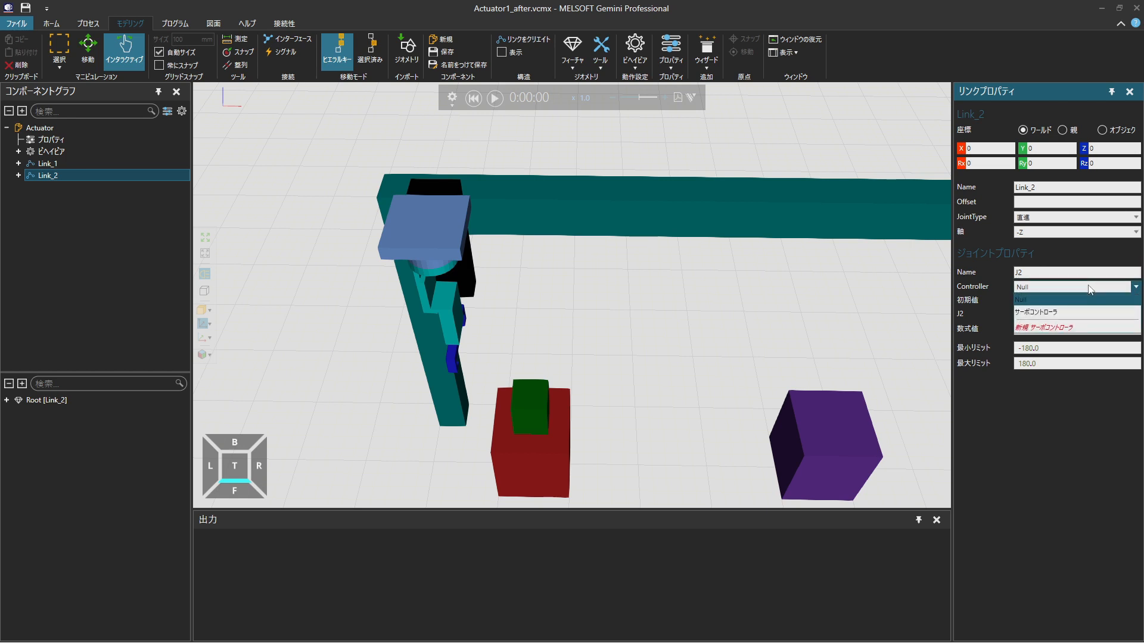
click(1101, 327)
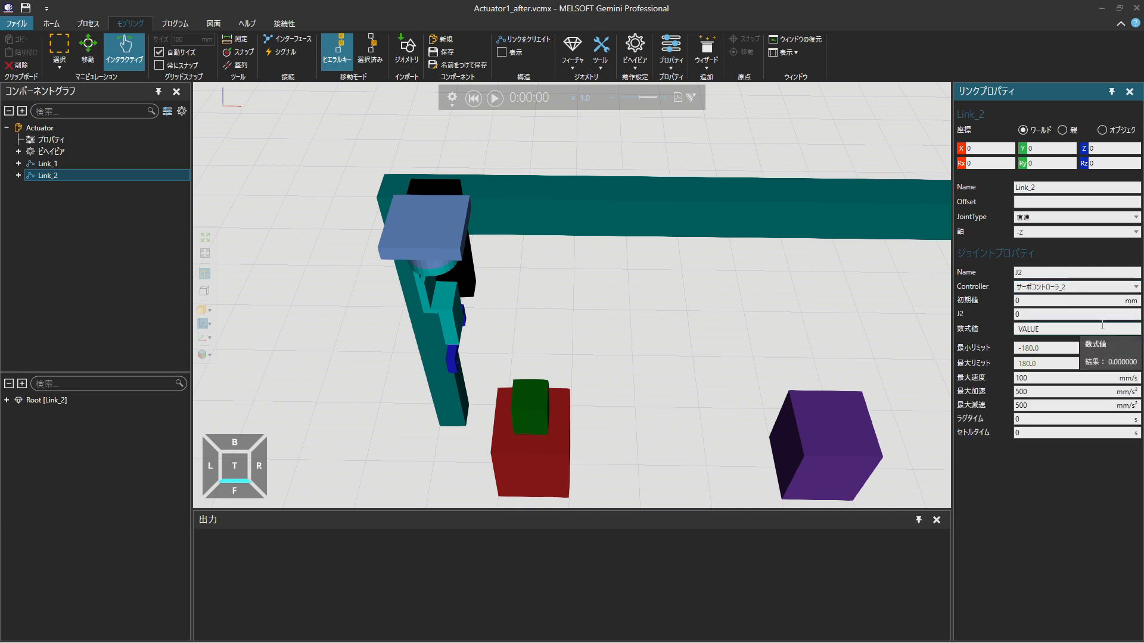
click(18, 151)
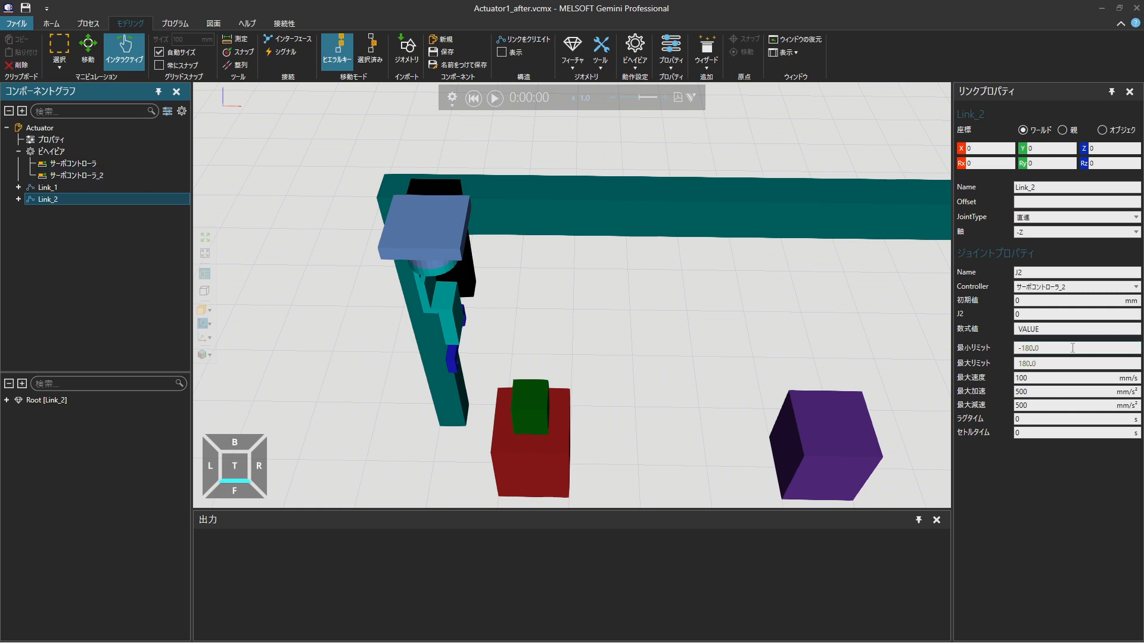
Set Link_2's minimum joint limit to 0 and its maximum limit to 250
drag(1070, 349, 812, 325)
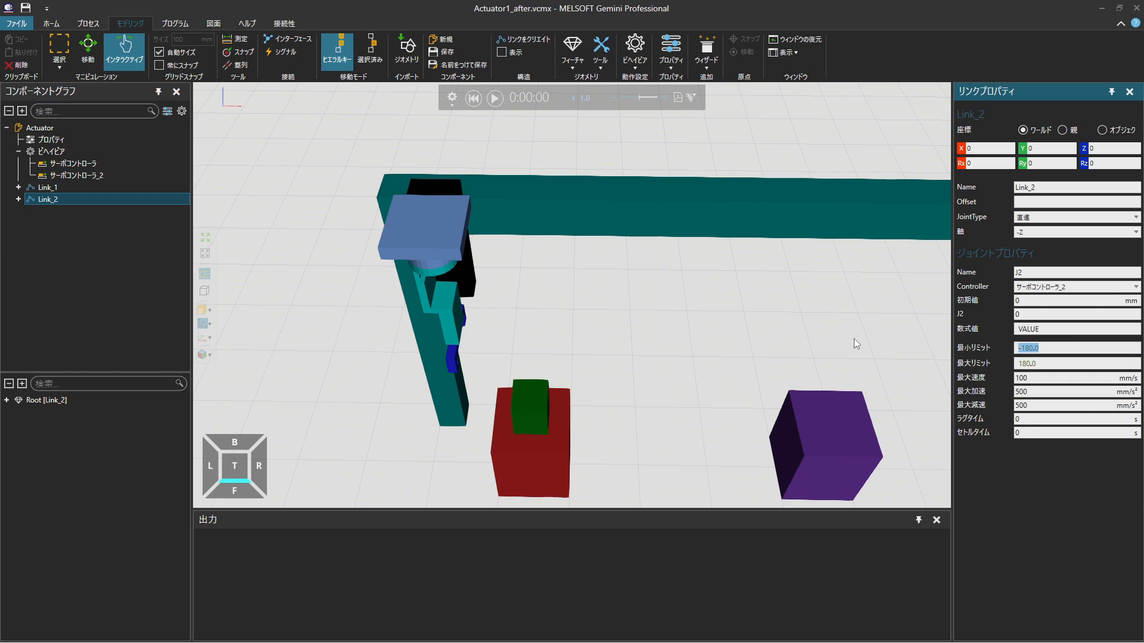
text(0)
drag(1049, 364, 971, 370)
text(250)
Set Link_2's maximum speed to 1000 mm/s and its maximum acceleration and deceleration to 4000 mm/s²
key(Tab)
text(1000)
click(1041, 391)
drag(1040, 389, 982, 391)
text(4000)
key(Return)
key(Tab)
text(4000)
key(Return)
Test the joints by lowering the head block and sliding the black carriage along the beam, and reset the simulation
drag(428, 229, 483, 327)
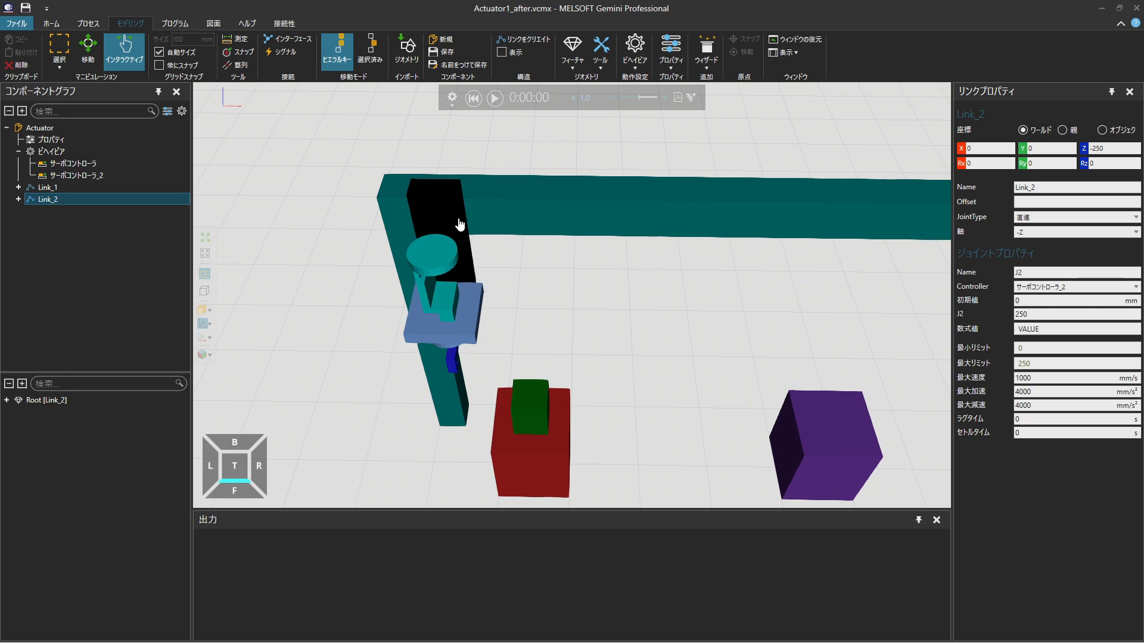
drag(448, 217, 615, 238)
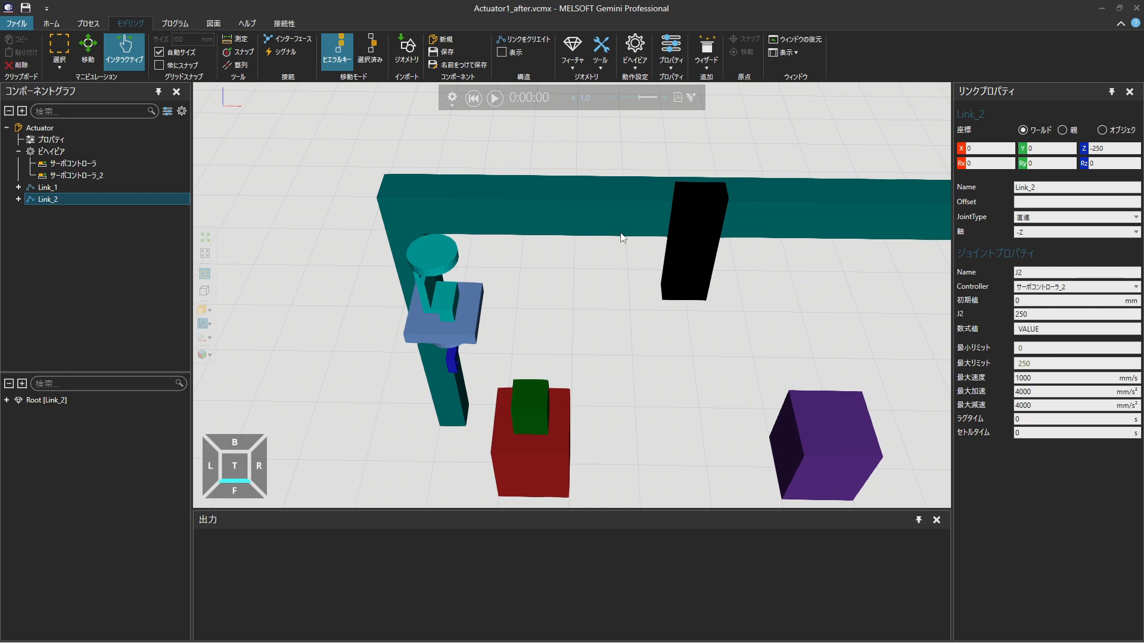
click(473, 100)
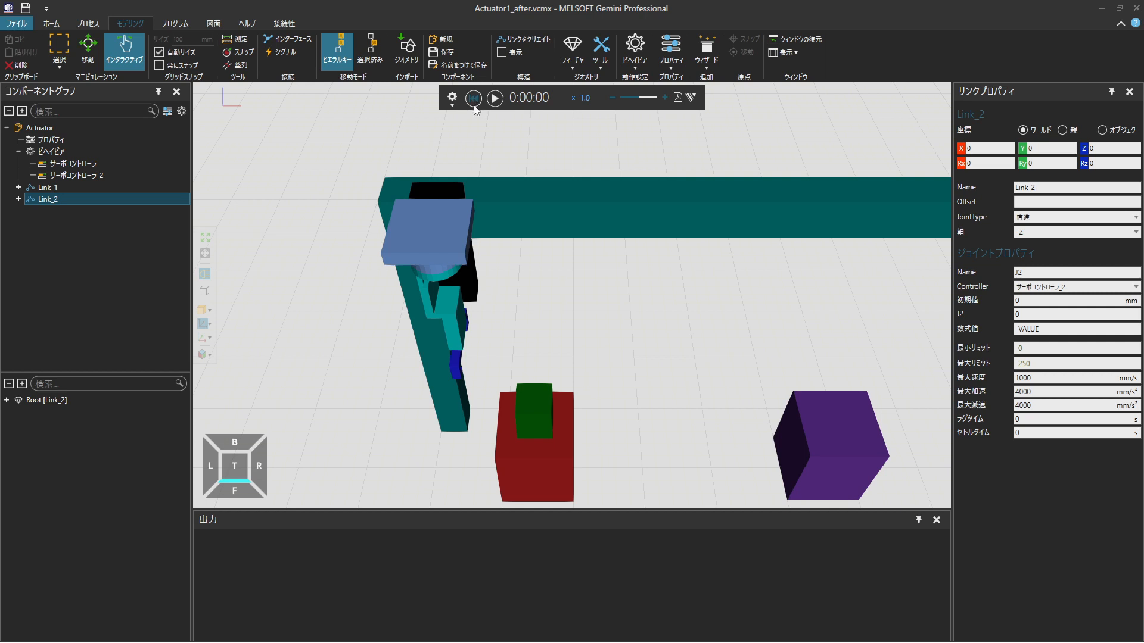
Make Link_2 a child of Link_1 in the component graph
click(111, 199)
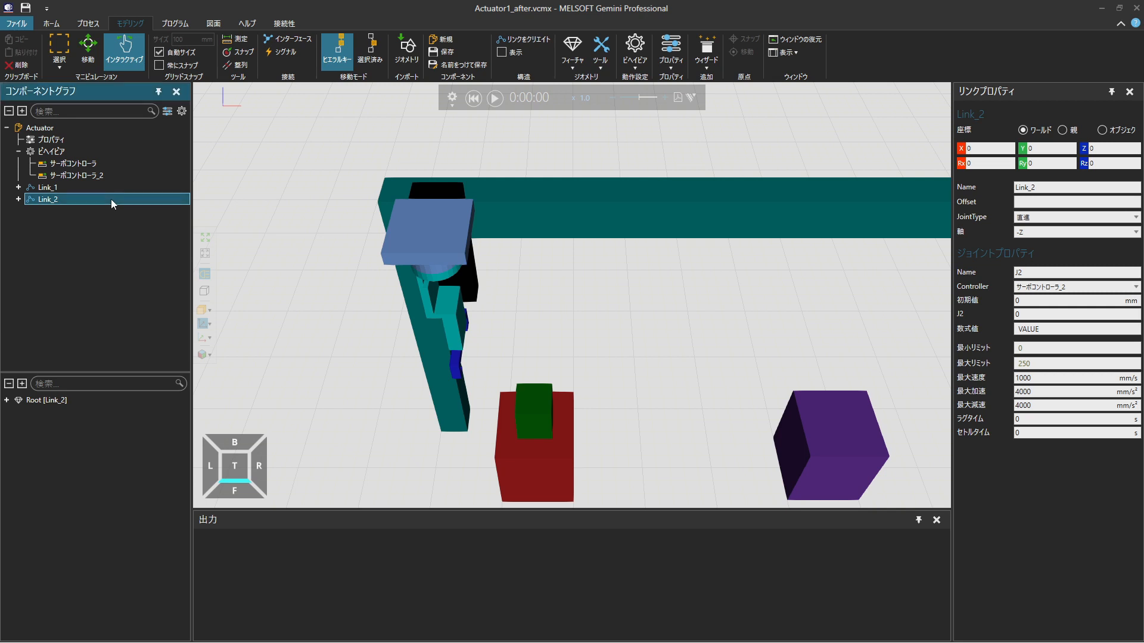
drag(111, 198, 121, 187)
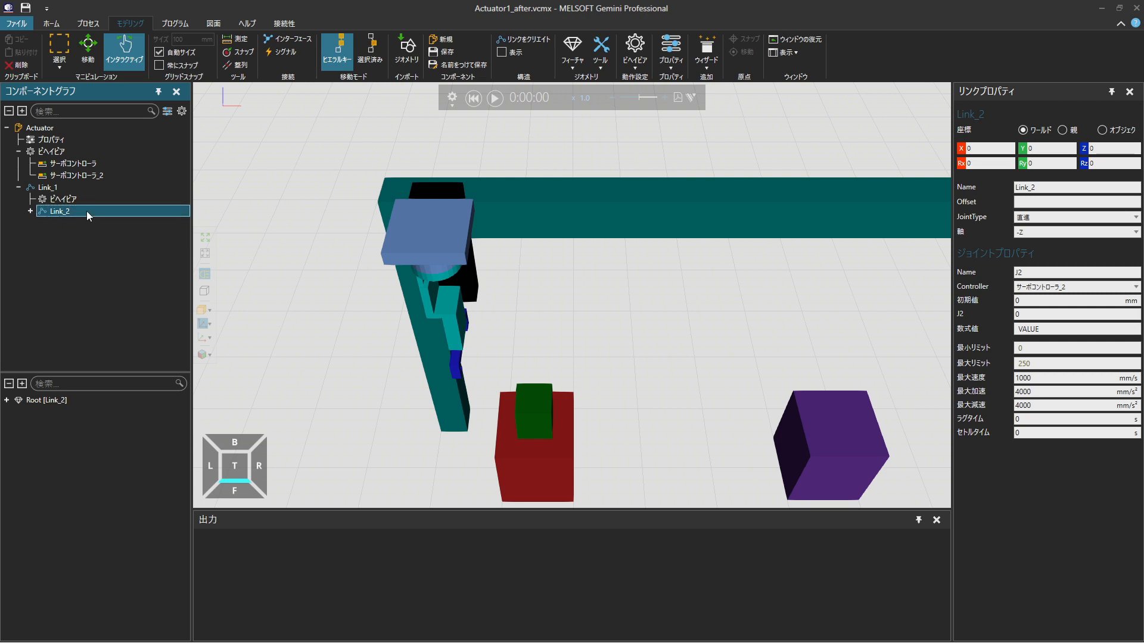
drag(87, 211, 72, 258)
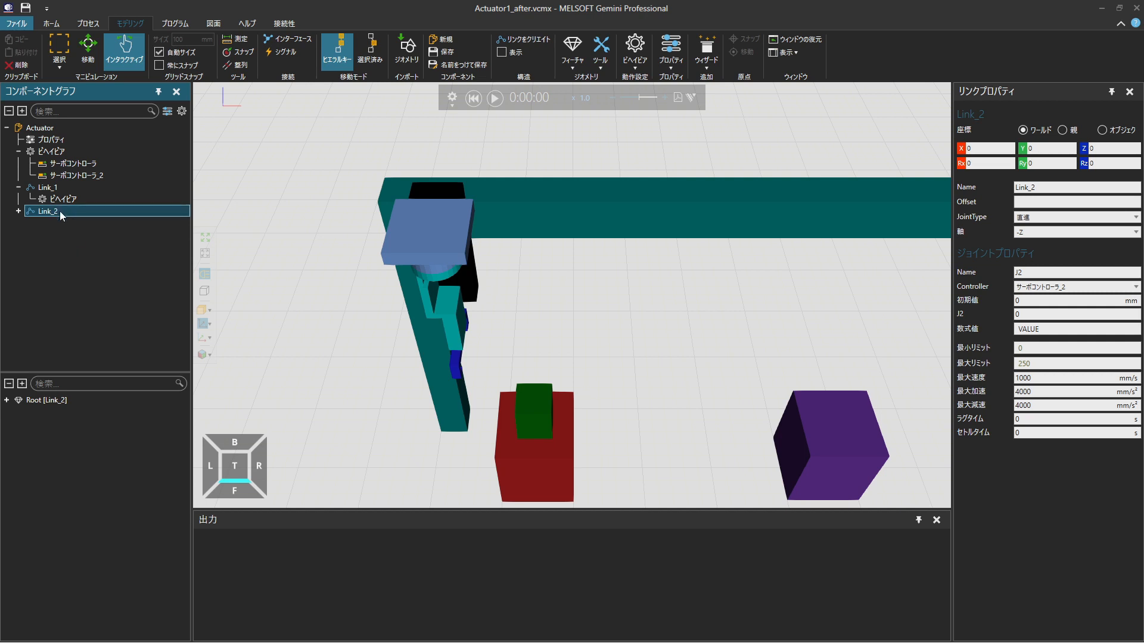
drag(60, 211, 78, 188)
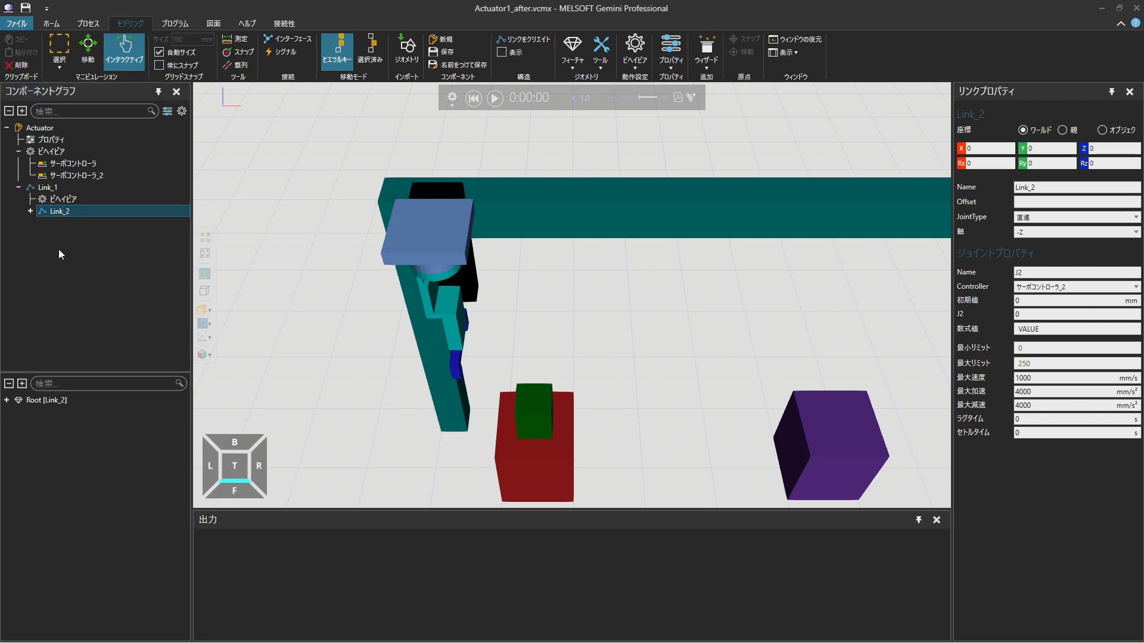
click(142, 212)
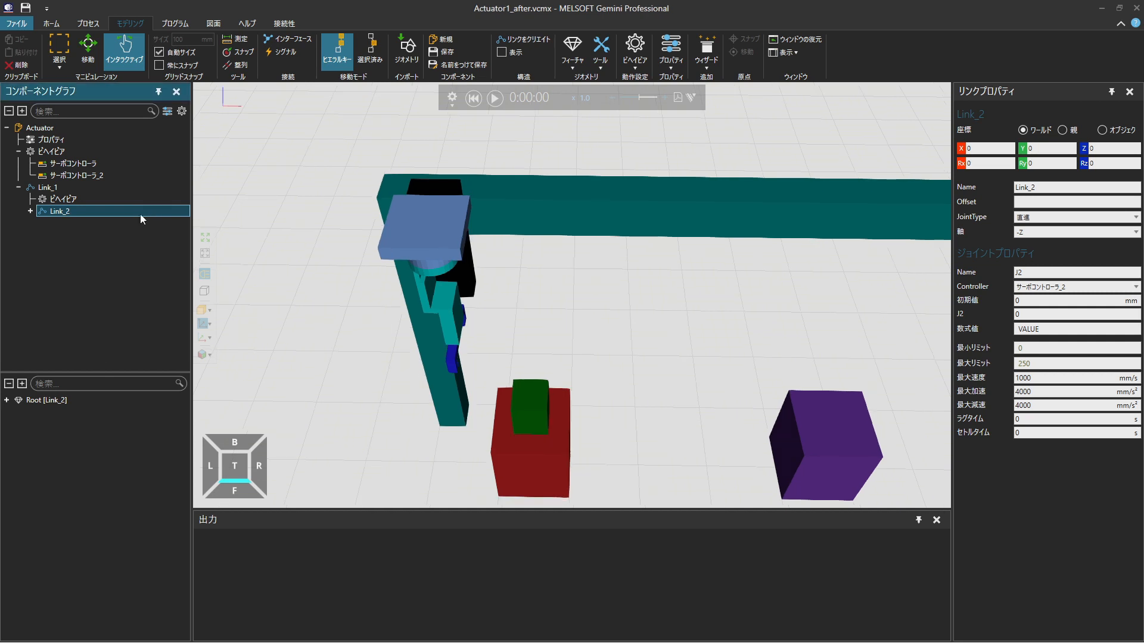
Test Link_1 by sliding its carriage along the beam with the nested Link_2, and reset the simulation
click(137, 187)
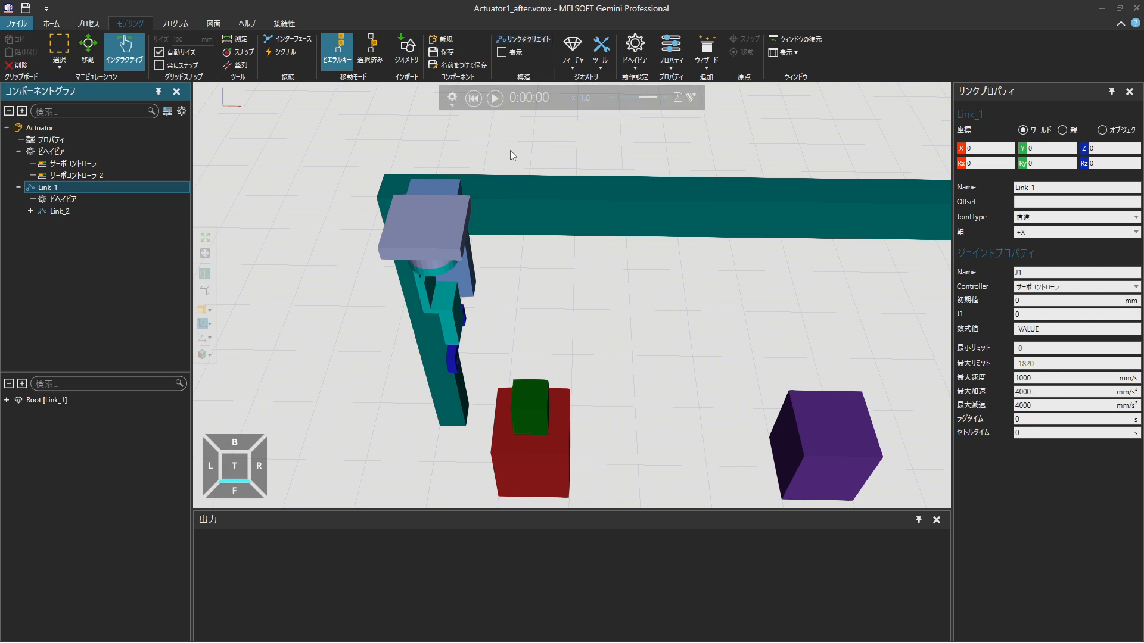
drag(467, 273, 677, 283)
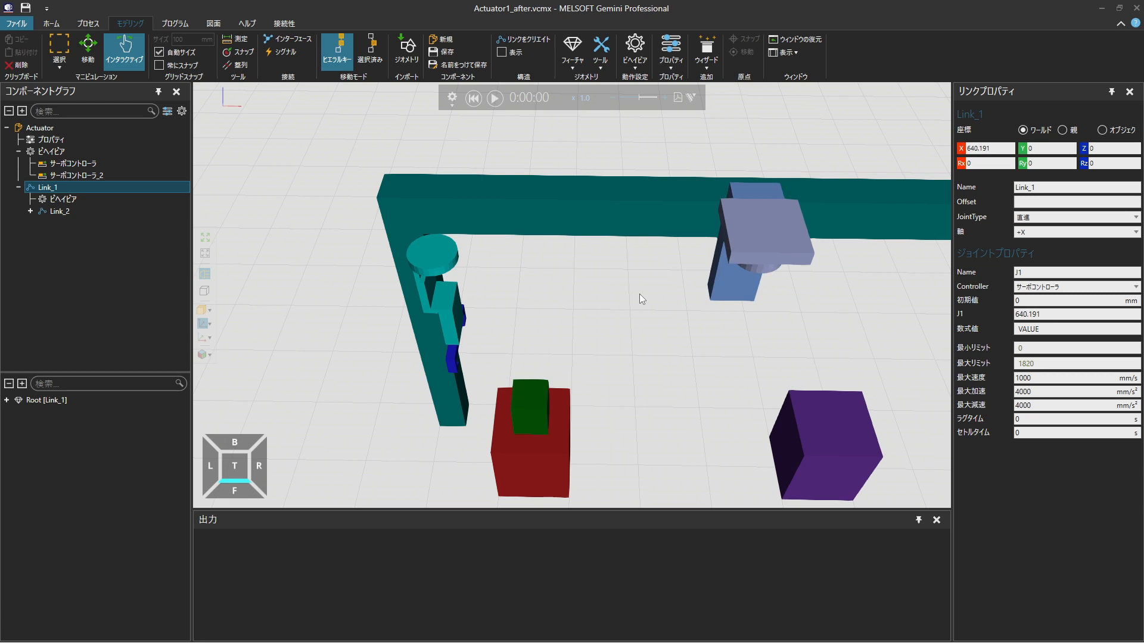
click(473, 97)
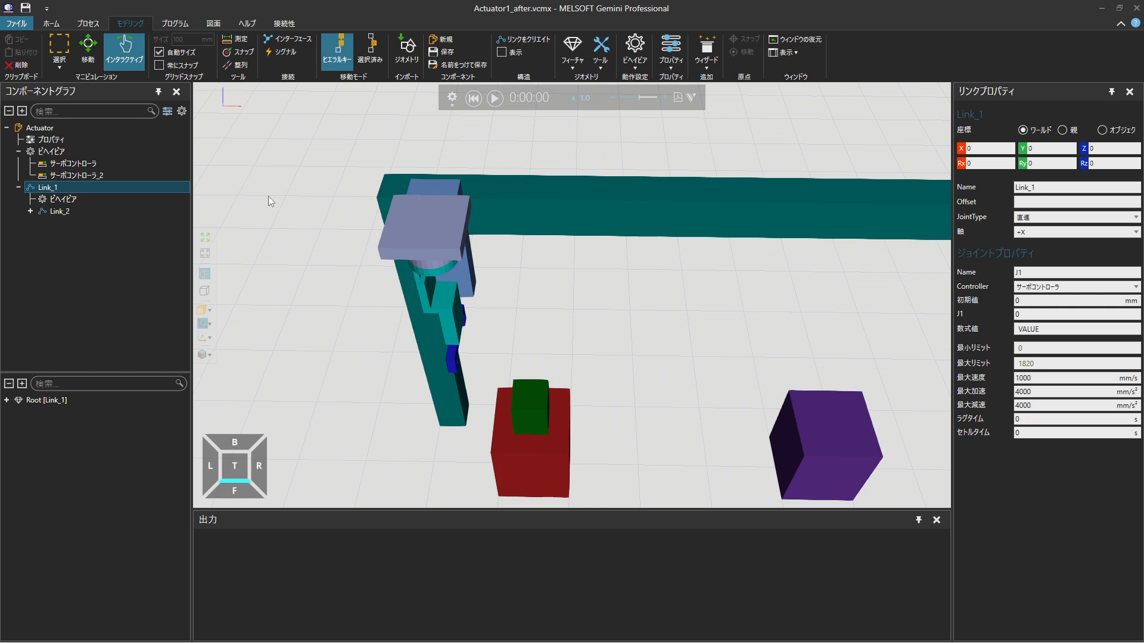
Create a new child link under Link_2 and snap its origin to the centre of the cyan disc's underside
click(112, 212)
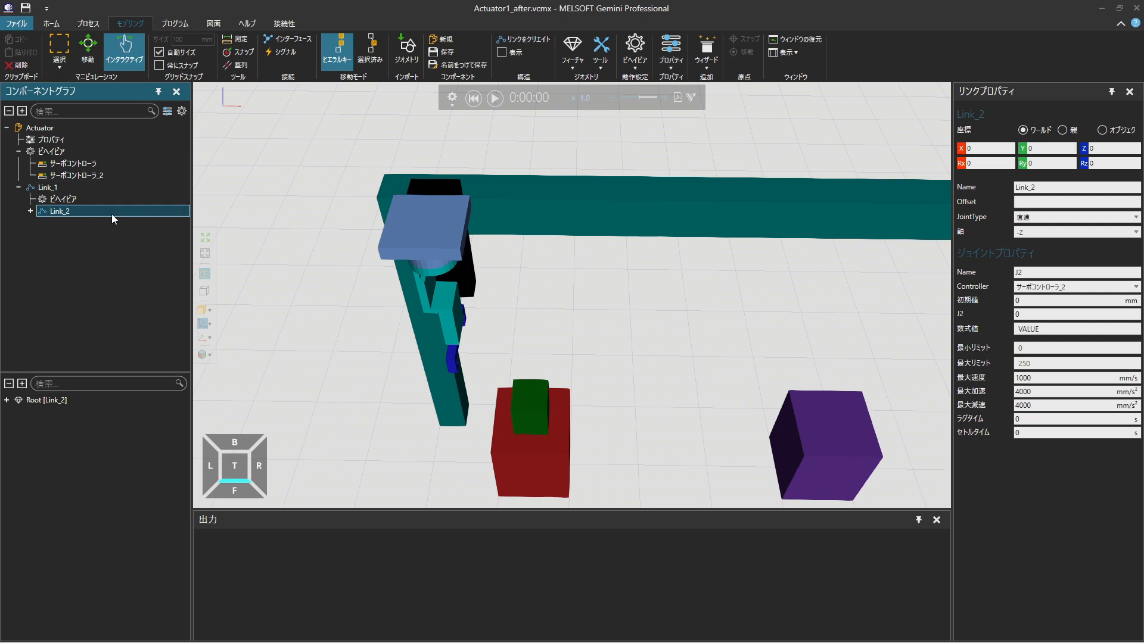
click(534, 40)
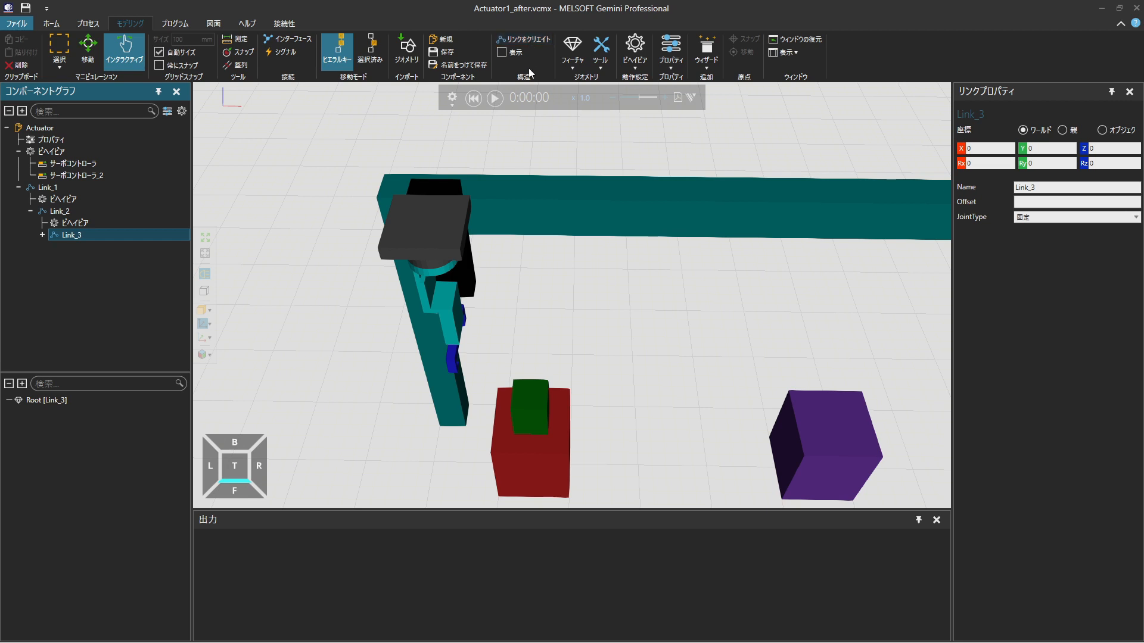
click(244, 55)
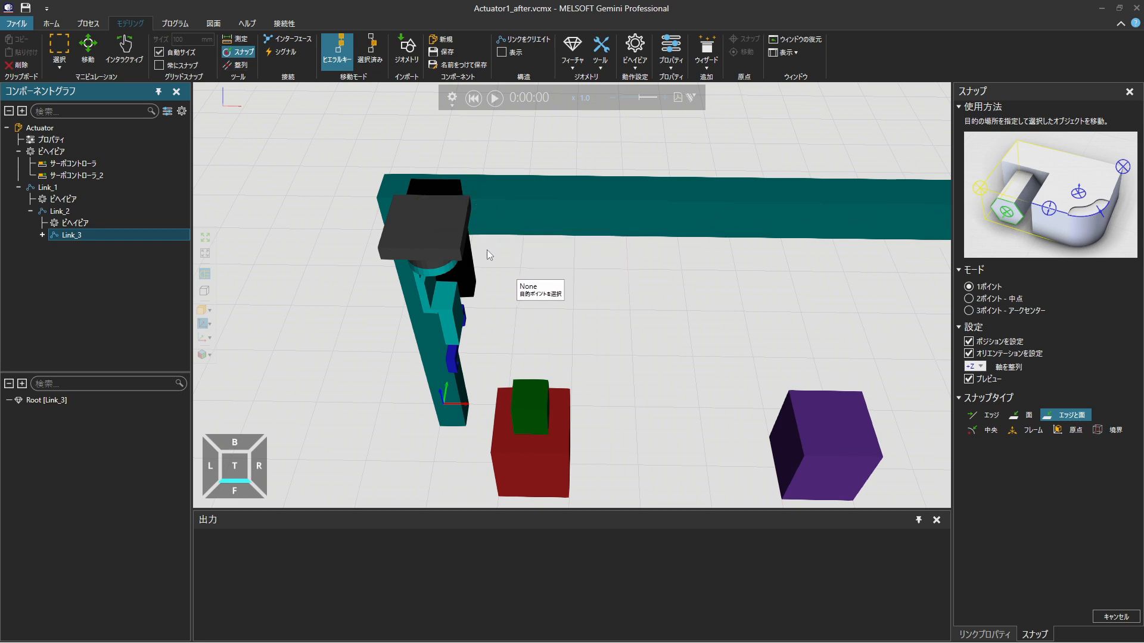
scroll(487, 249, up, 3)
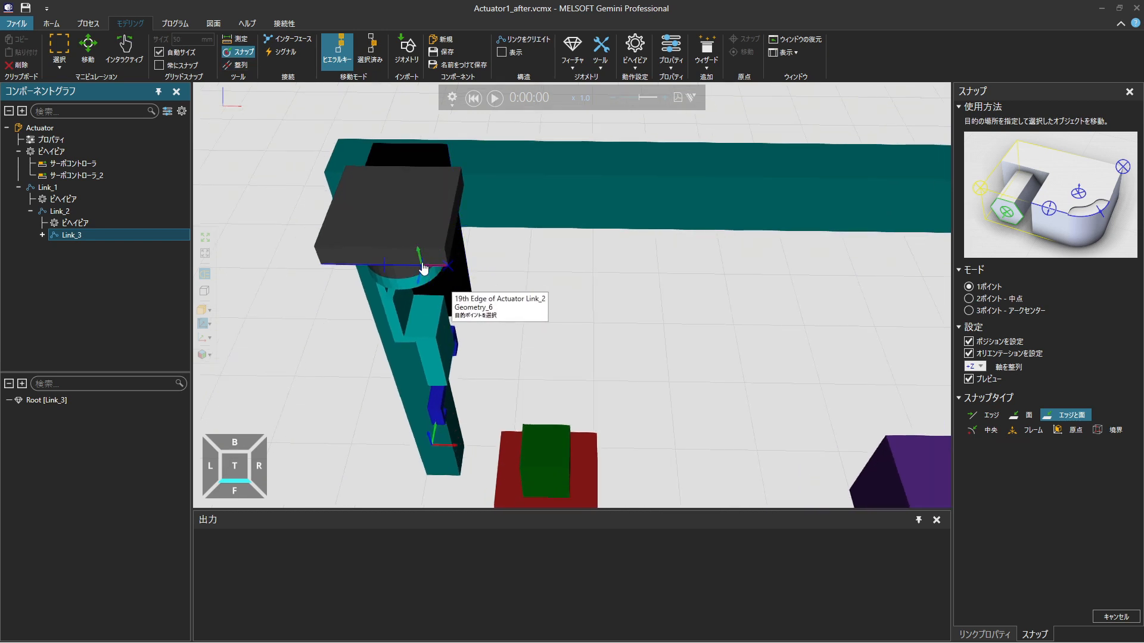
right_drag(374, 308, 376, 261)
scroll(432, 217, up, 4)
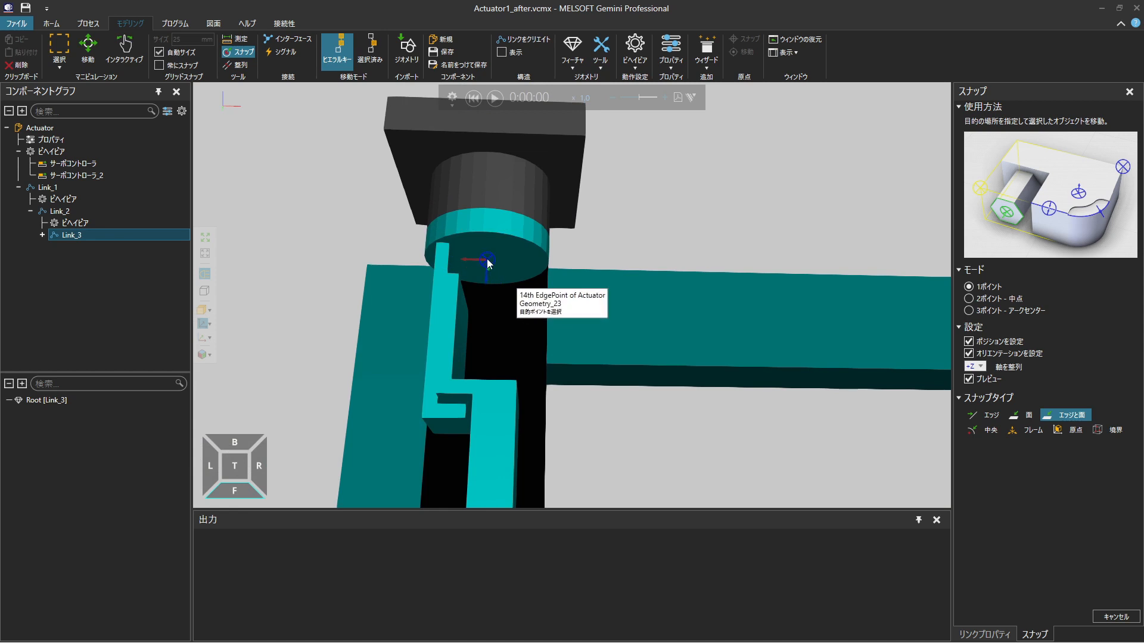
click(487, 260)
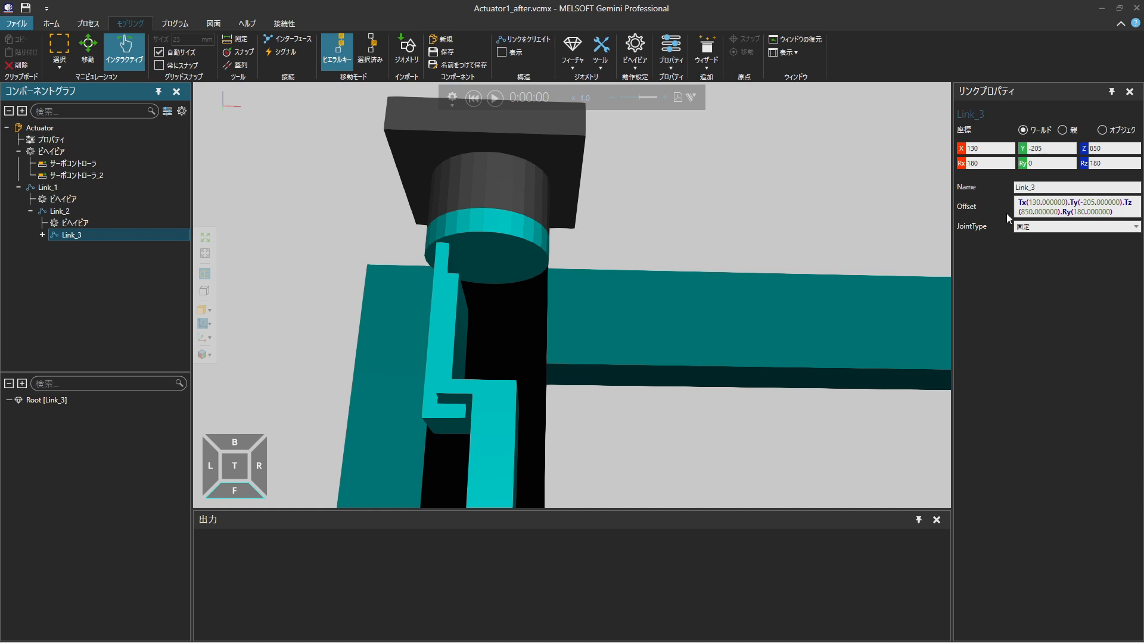
Set Link_3's joint type to 回転 and assign it a new servo controller
click(1027, 226)
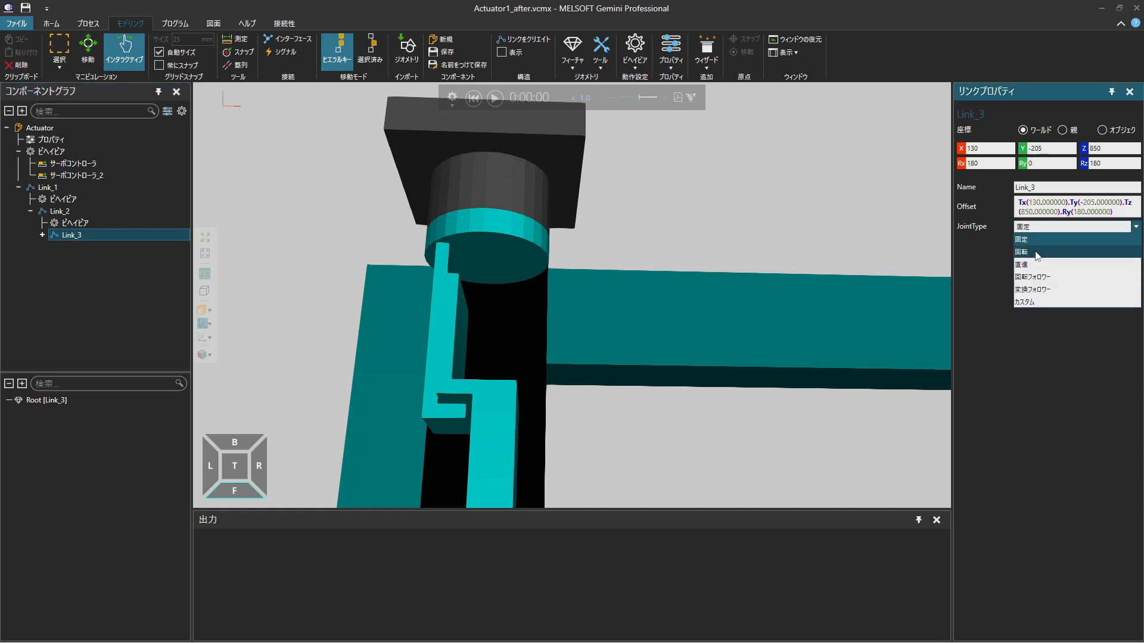
click(1035, 253)
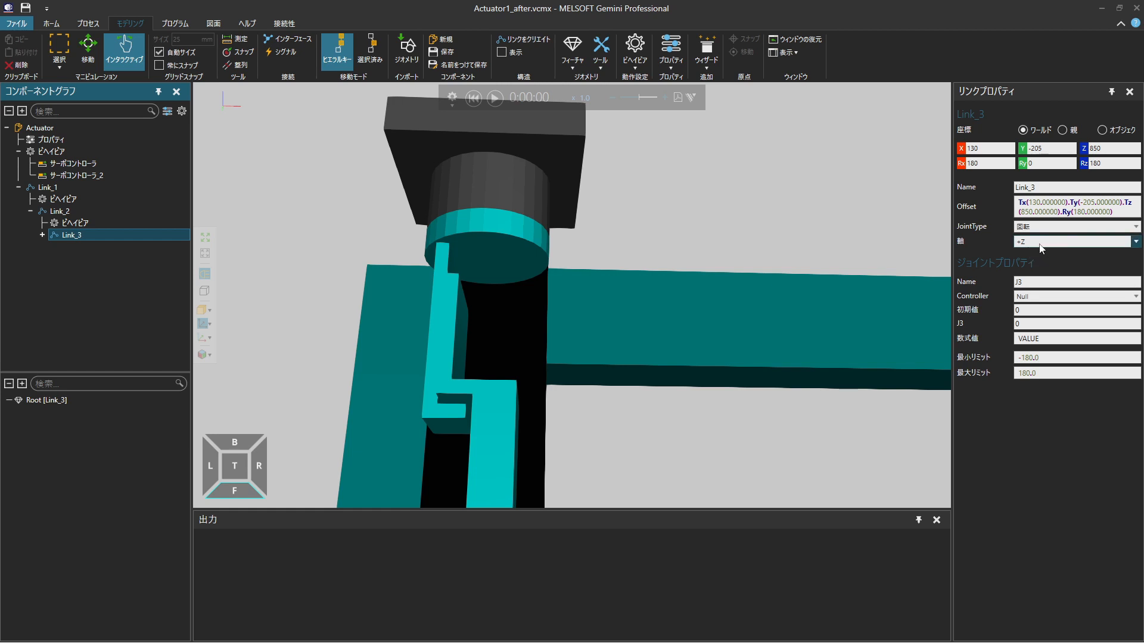
click(1055, 299)
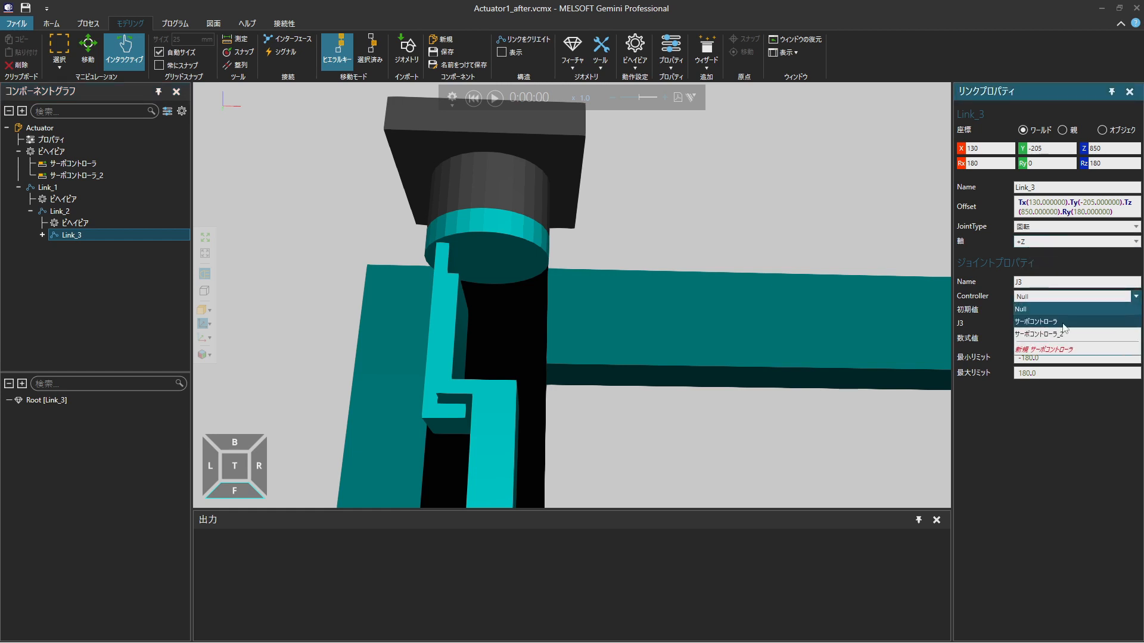
click(1070, 350)
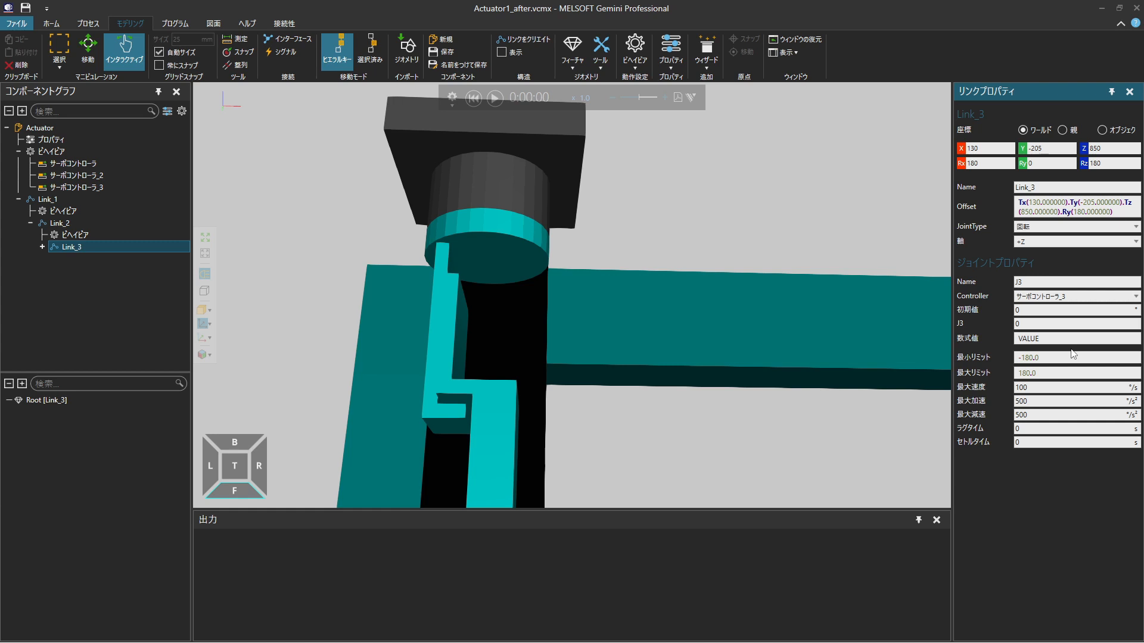
Set Link_3's minimum joint limit to 0
click(1073, 356)
text(0)
key(Return)
Move the geometries of the cyan disc and the cyan stepped bracket beneath it from the root into Link_3
scroll(579, 266, down, 2)
click(534, 256)
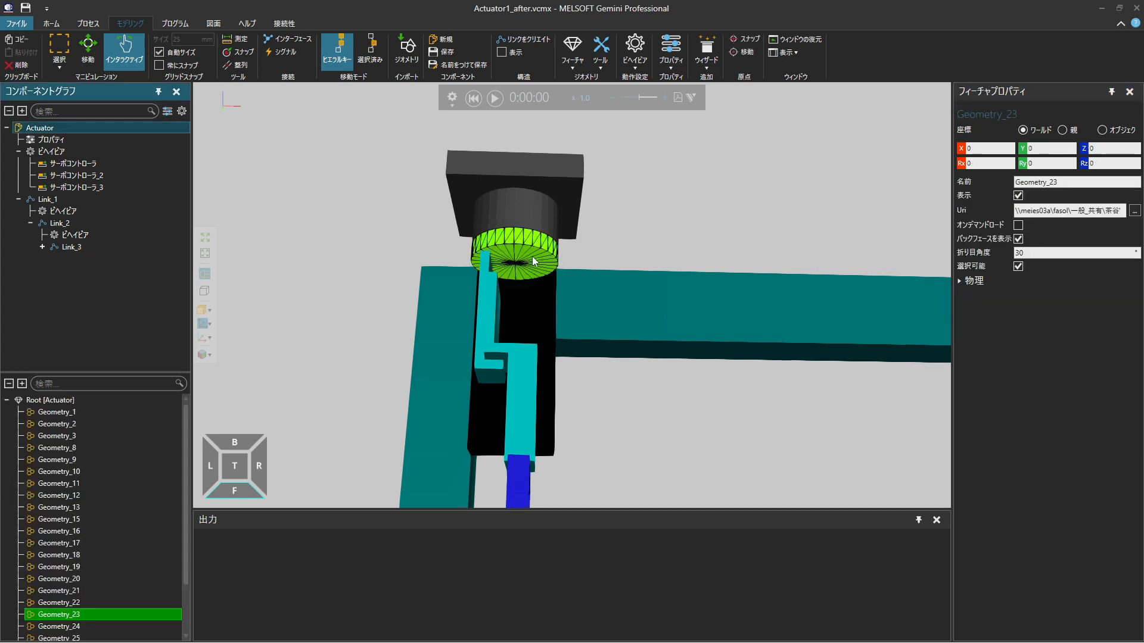
ctrl+click(487, 269)
ctrl+click(487, 361)
ctrl+click(502, 349)
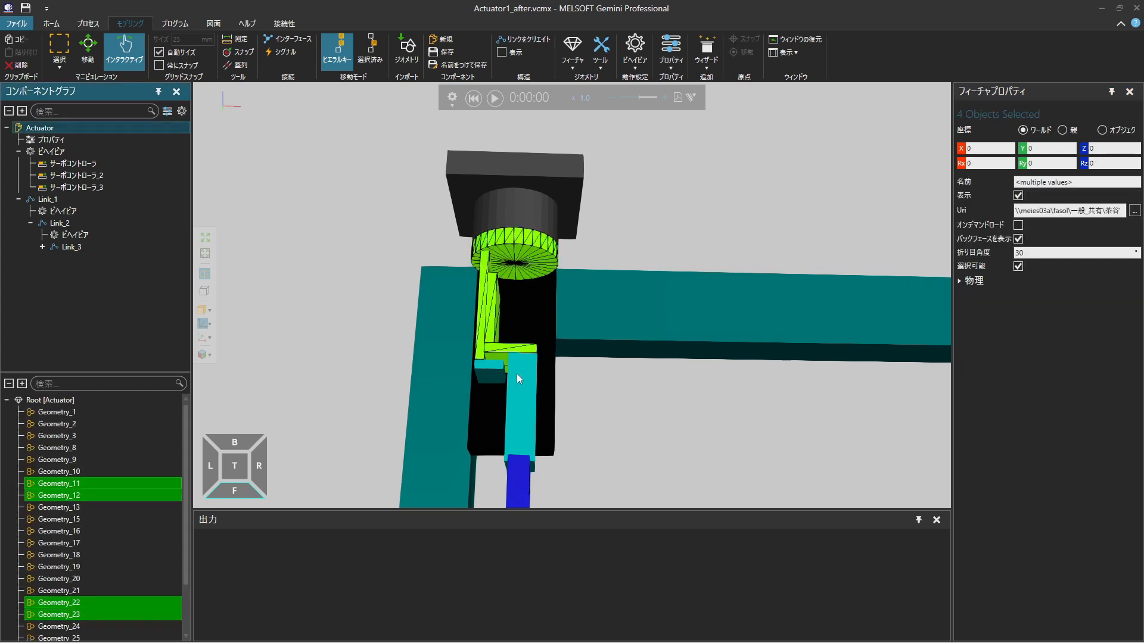
ctrl+click(516, 374)
ctrl+click(492, 377)
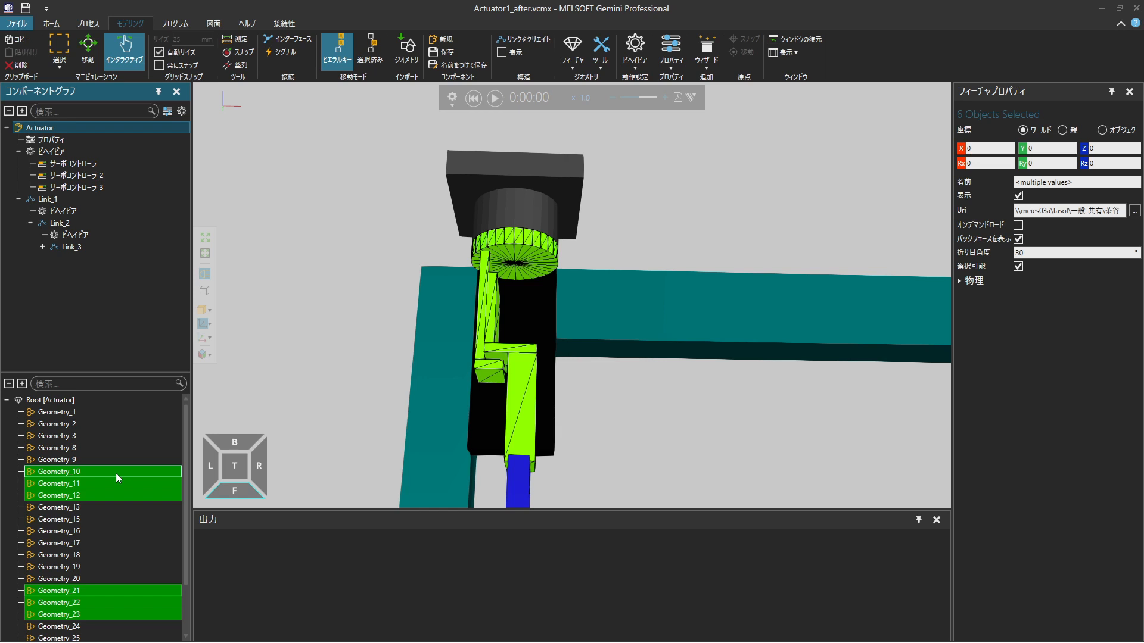
drag(116, 473, 152, 246)
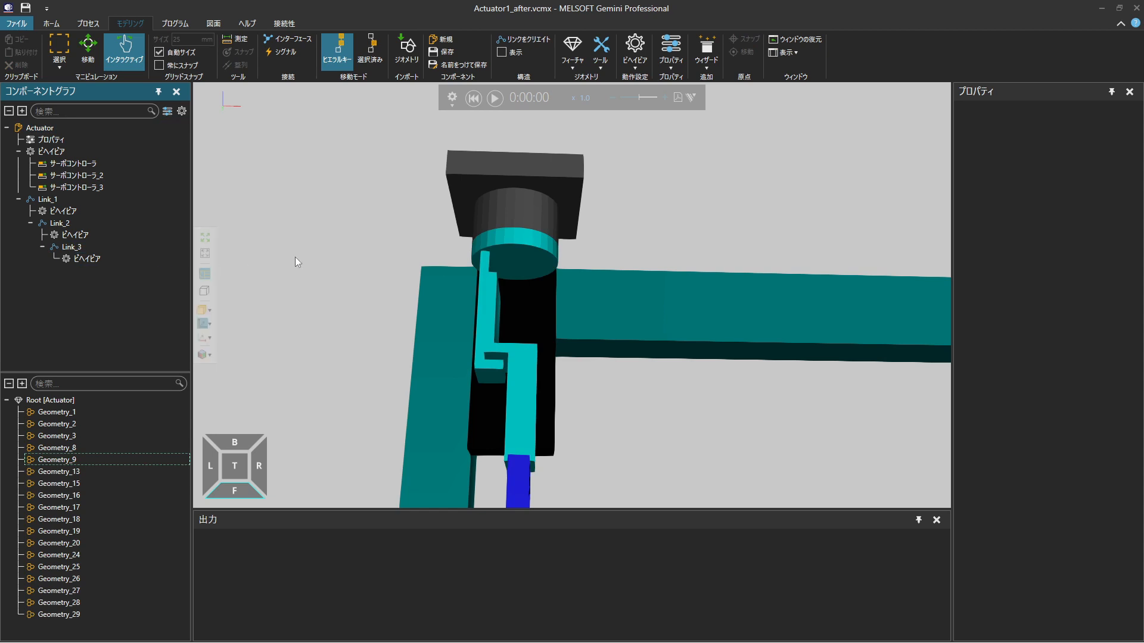
Test Link_3's rotation and the head's vertical travel by moving the parts interactively, and reset the simulation
drag(515, 246, 540, 308)
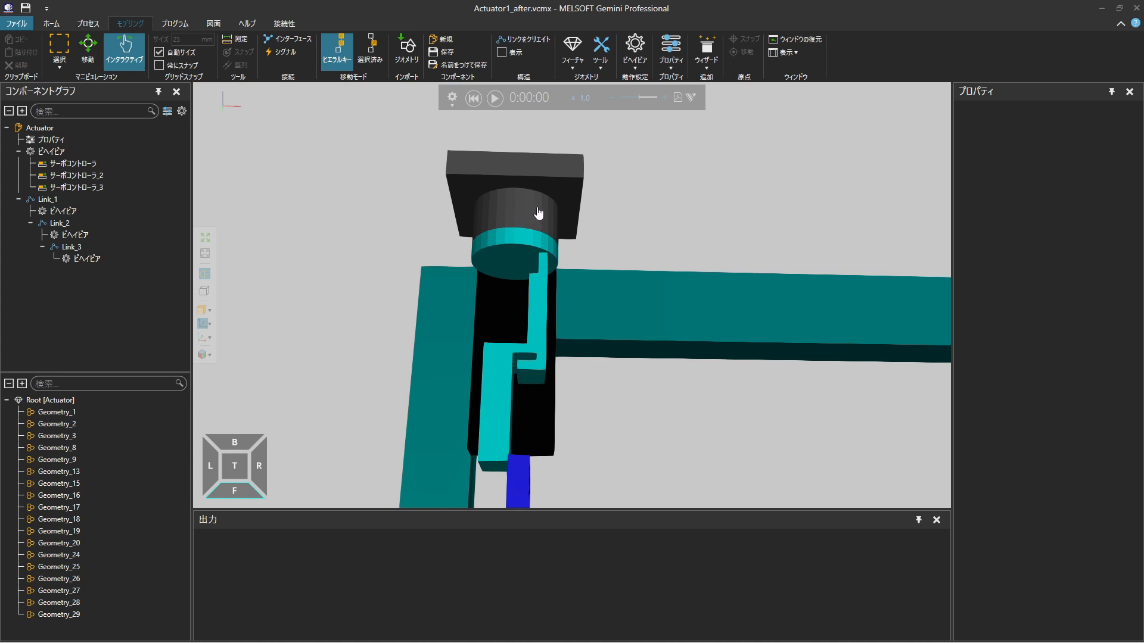
drag(534, 182, 539, 229)
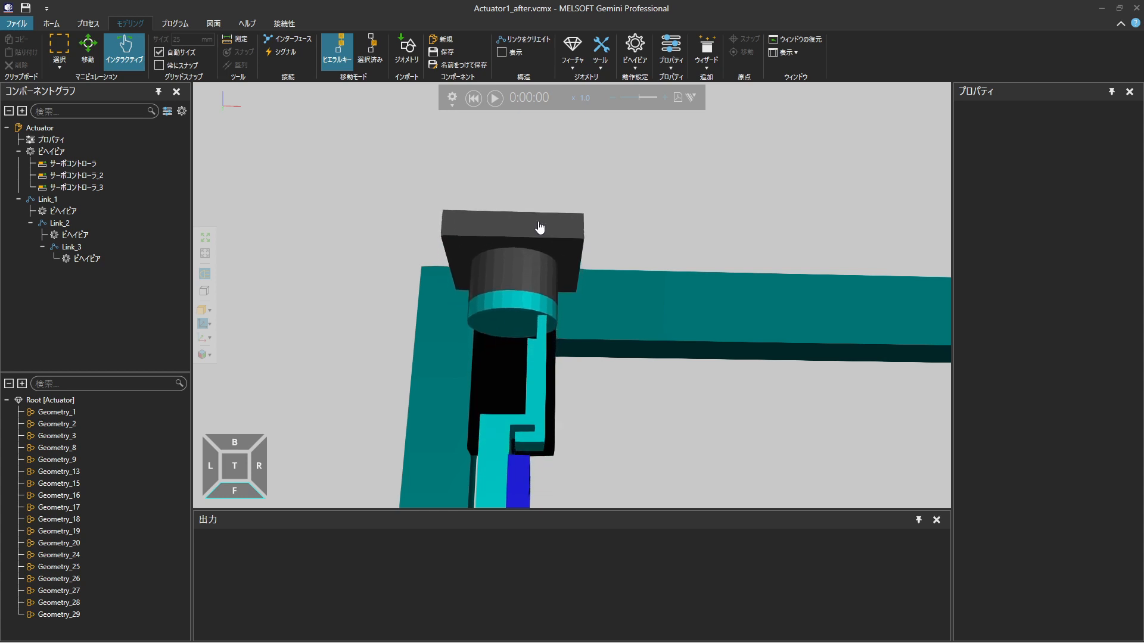
mouse_move(500, 354)
mouse_down()
mouse_move(832, 365)
mouse_move(494, 357)
mouse_up()
click(473, 100)
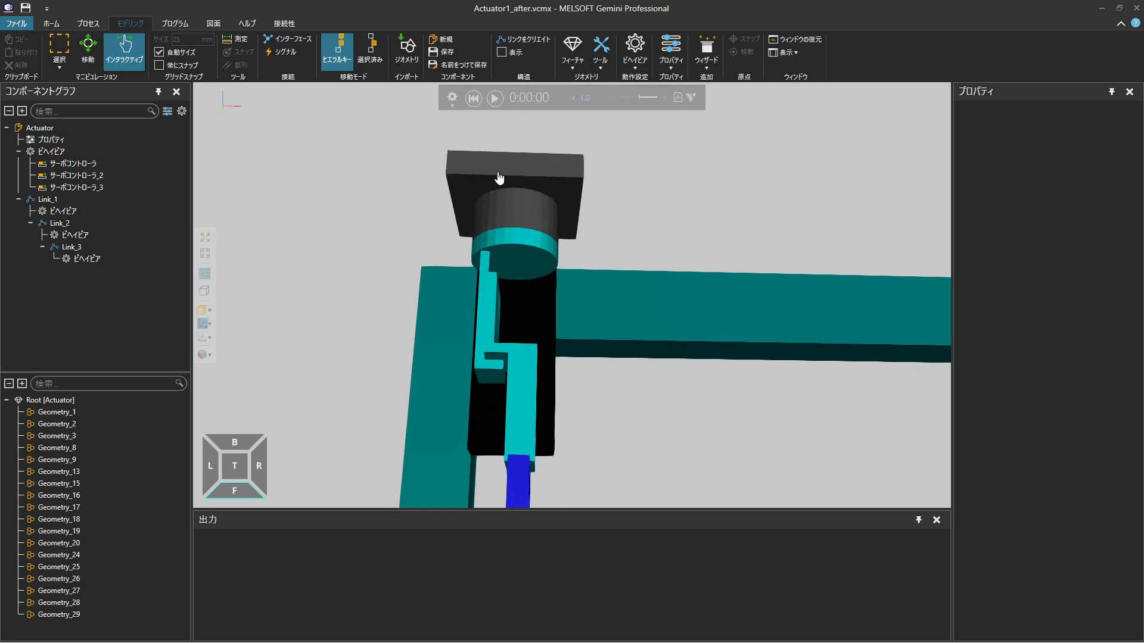
Extract the three geometries of the blue gripper claw farther from the black column into a new link
click(235, 480)
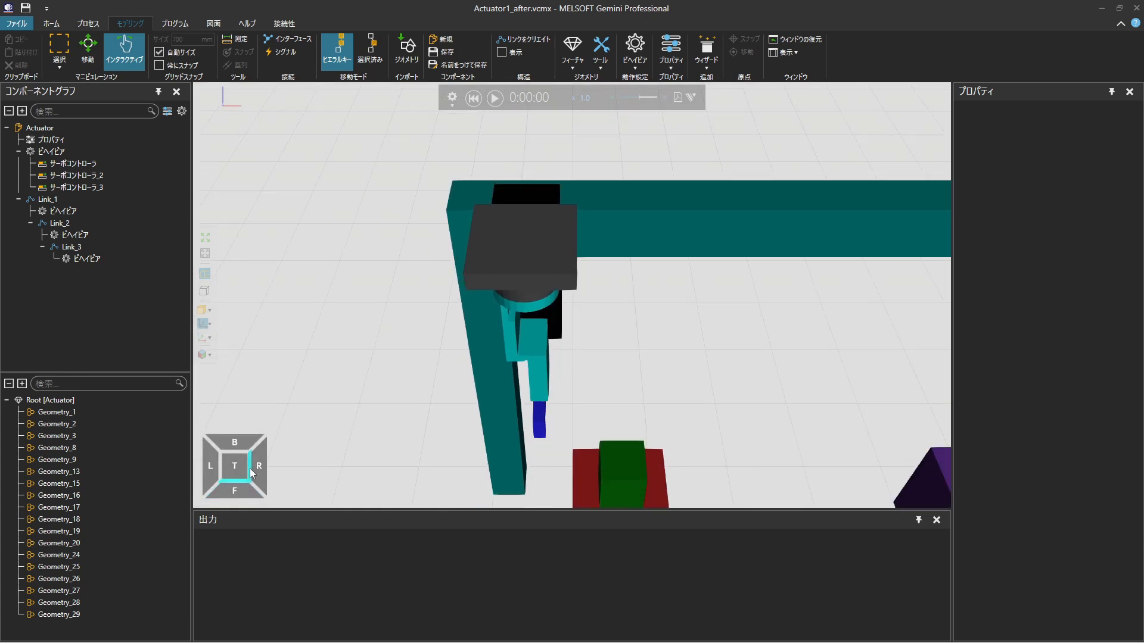
click(249, 468)
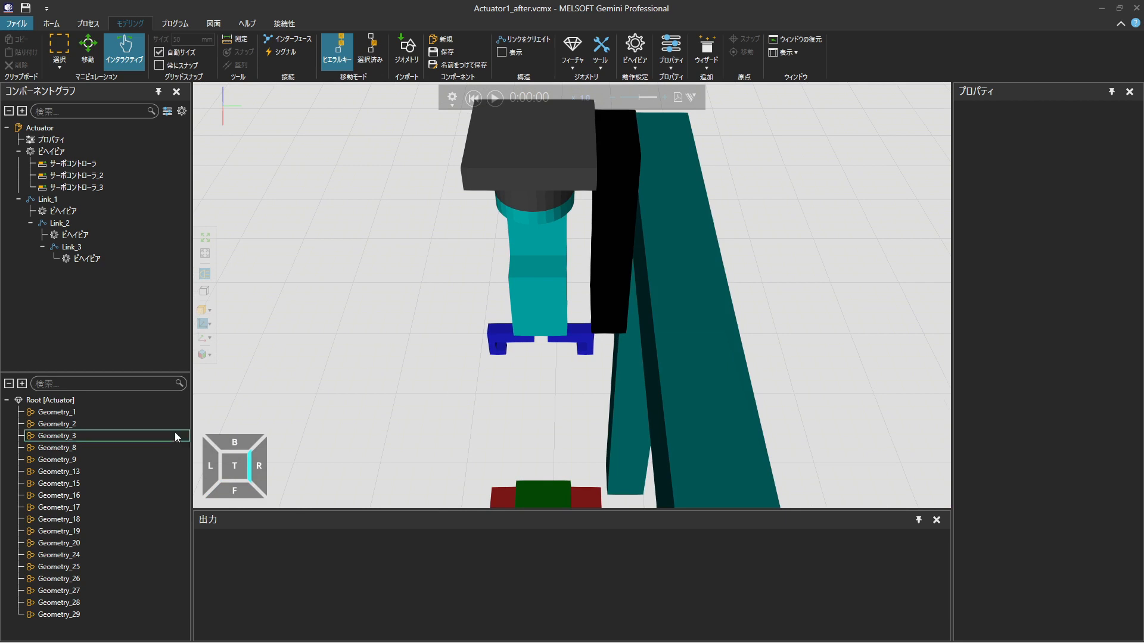
right_drag(547, 359, 547, 338)
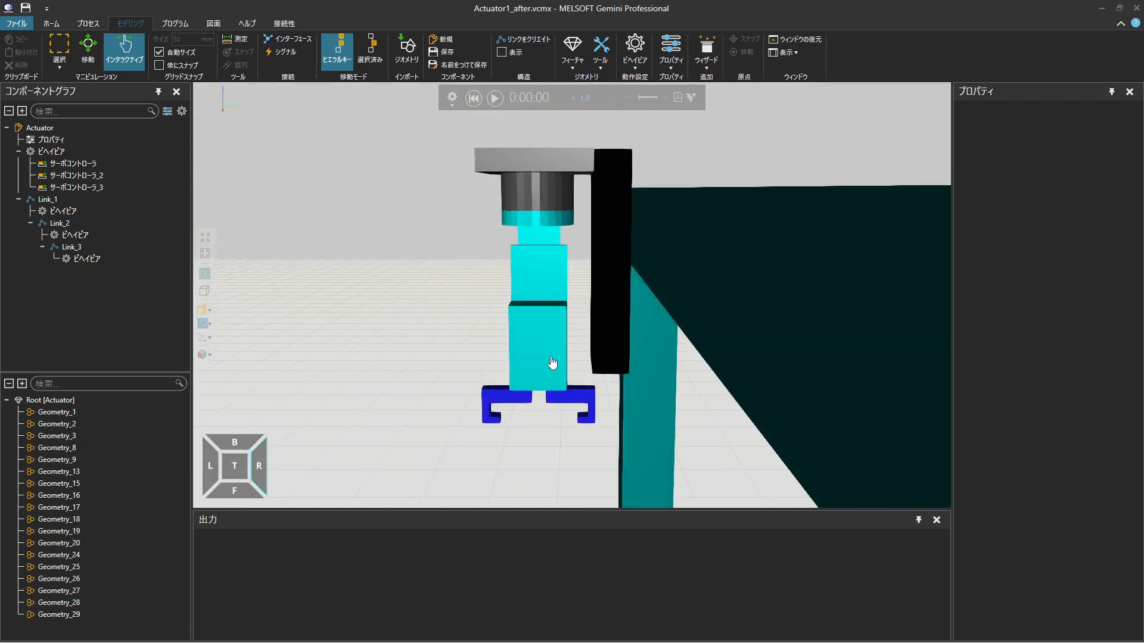
click(498, 397)
ctrl+click(485, 411)
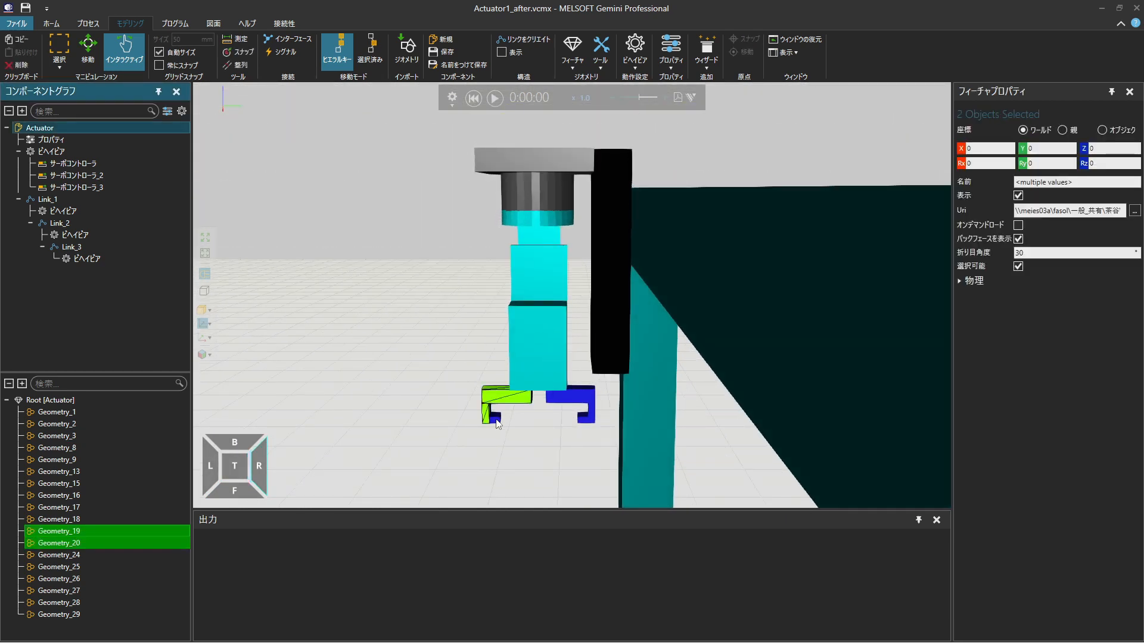
ctrl+click(495, 420)
right_click(531, 424)
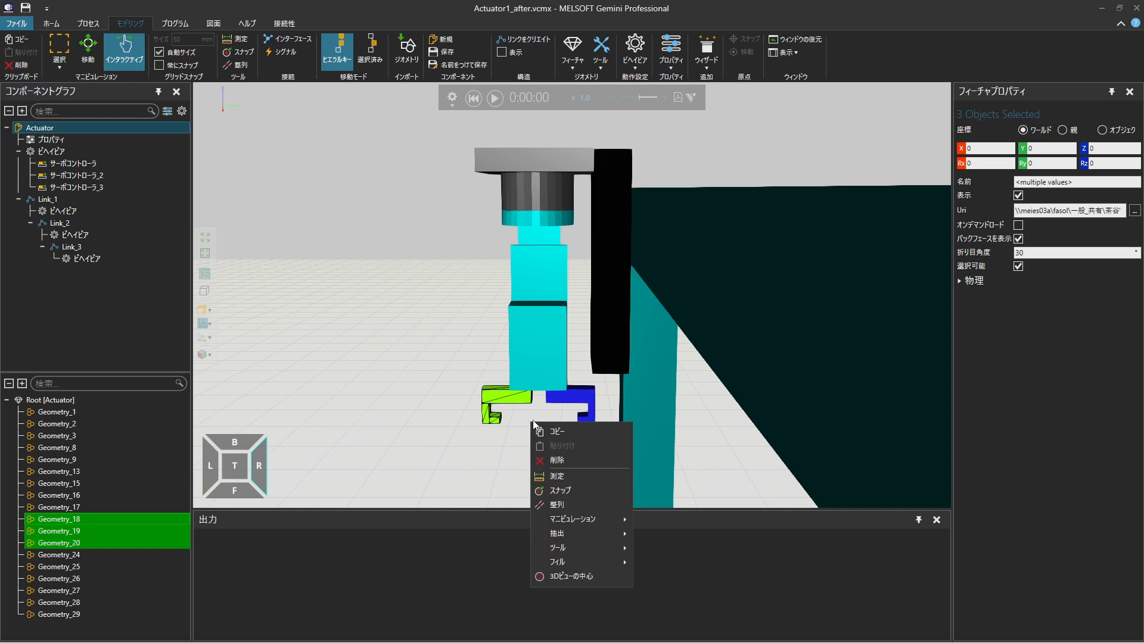
mouse_move(568, 534)
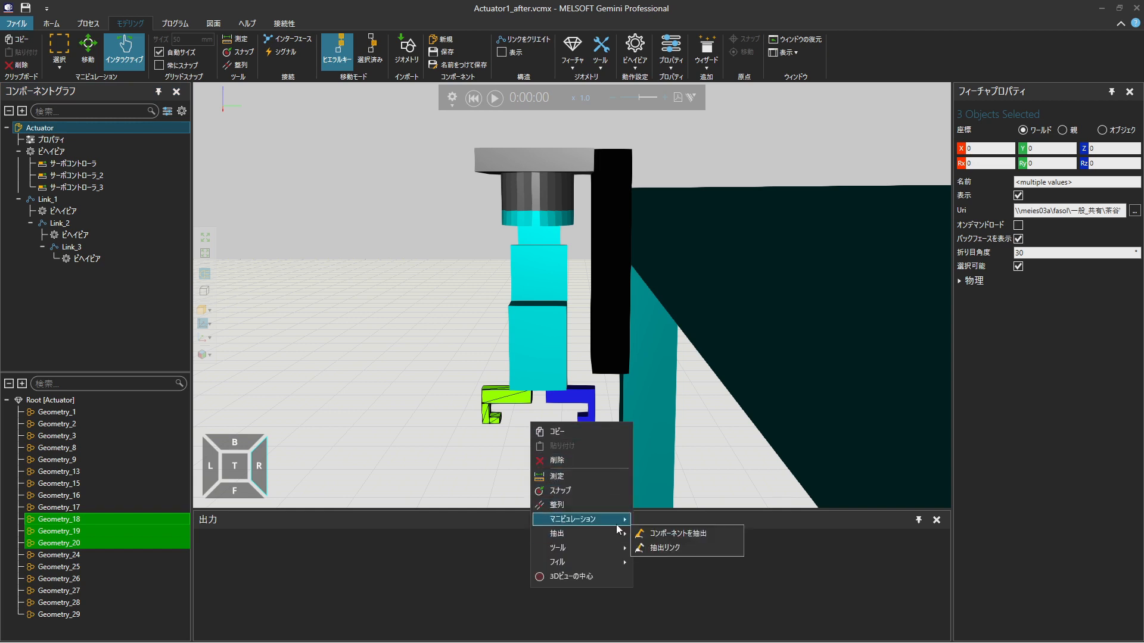
click(671, 551)
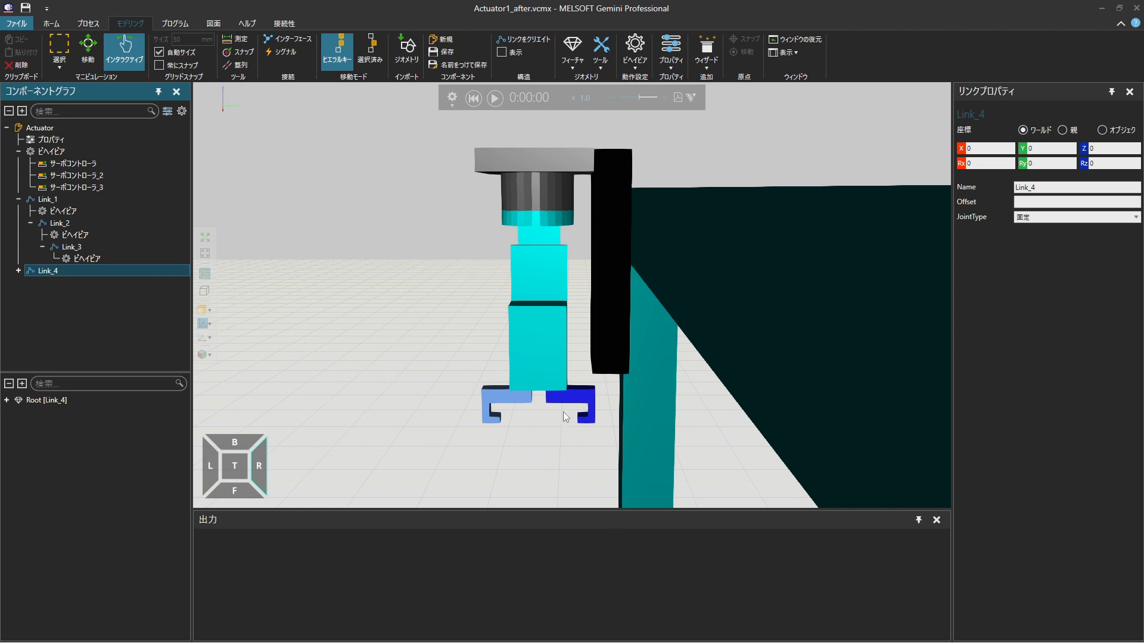
Extract the three geometries of the blue gripper claw nearer the black column into another new link
click(584, 399)
ctrl+click(591, 412)
ctrl+click(583, 420)
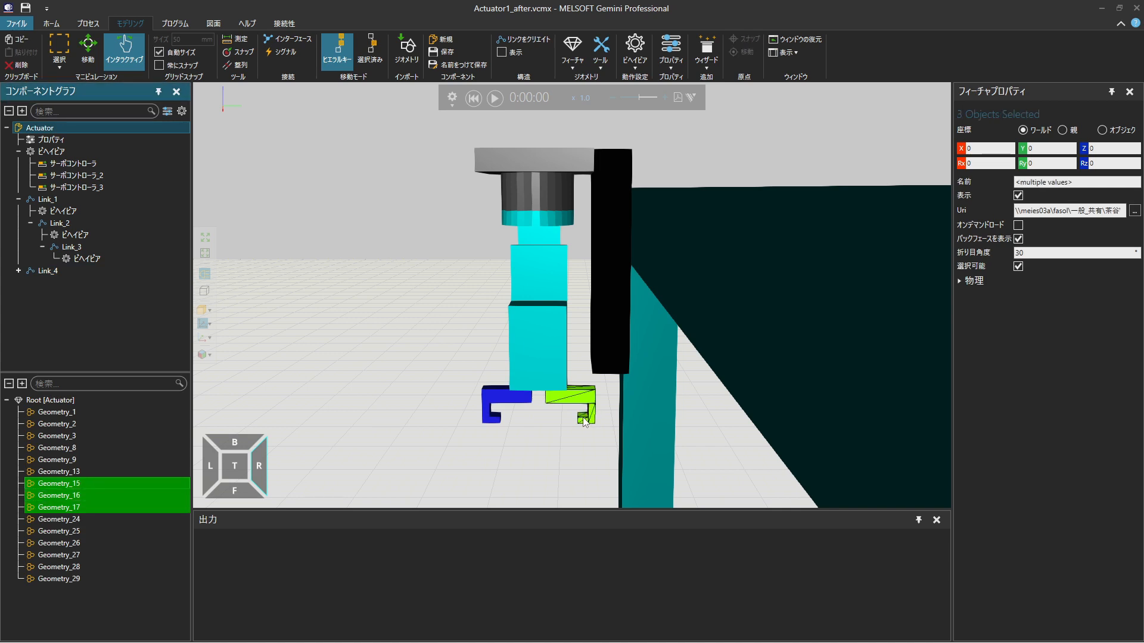
right_click(635, 364)
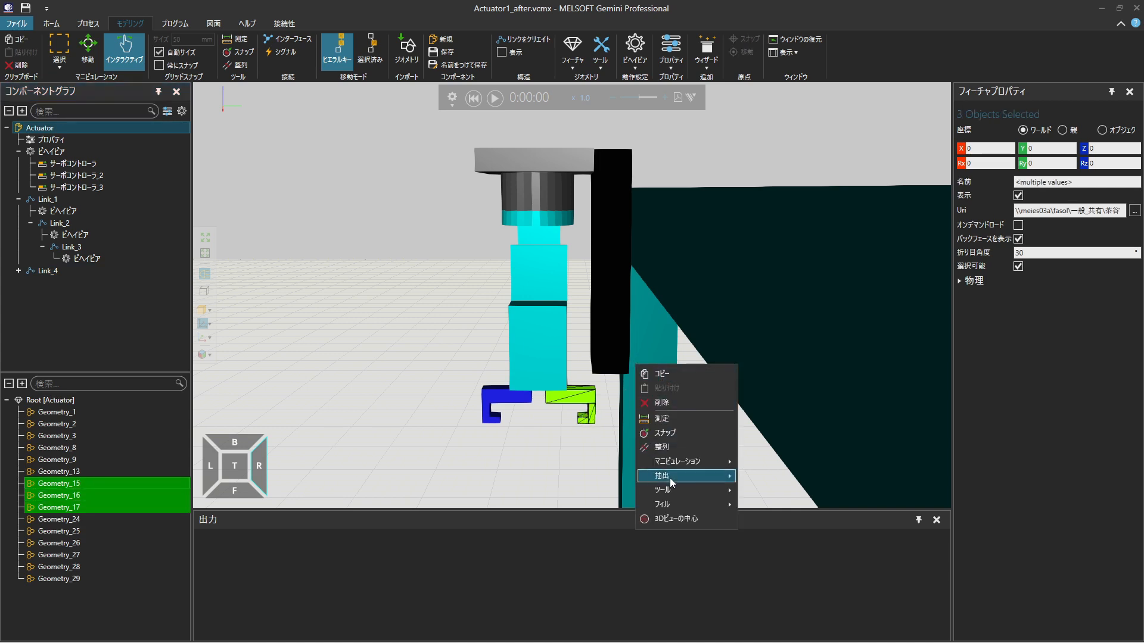
mouse_move(670, 477)
click(781, 489)
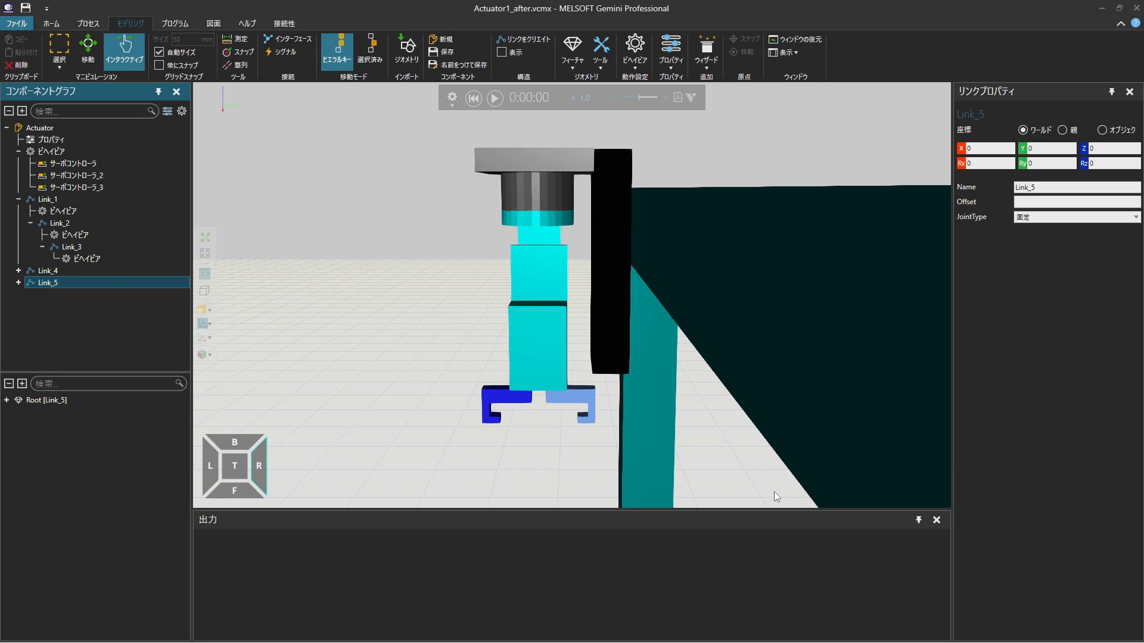
Set Link_4's joint type to 直進 along the +Y axis and assign it a new servo controller
click(140, 273)
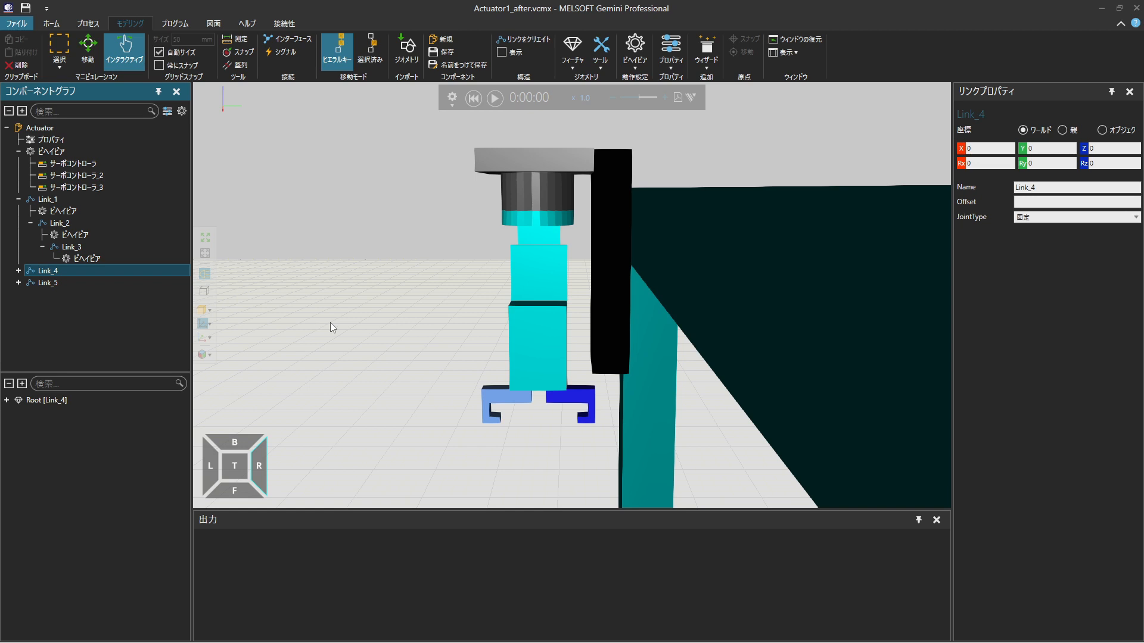
click(1088, 219)
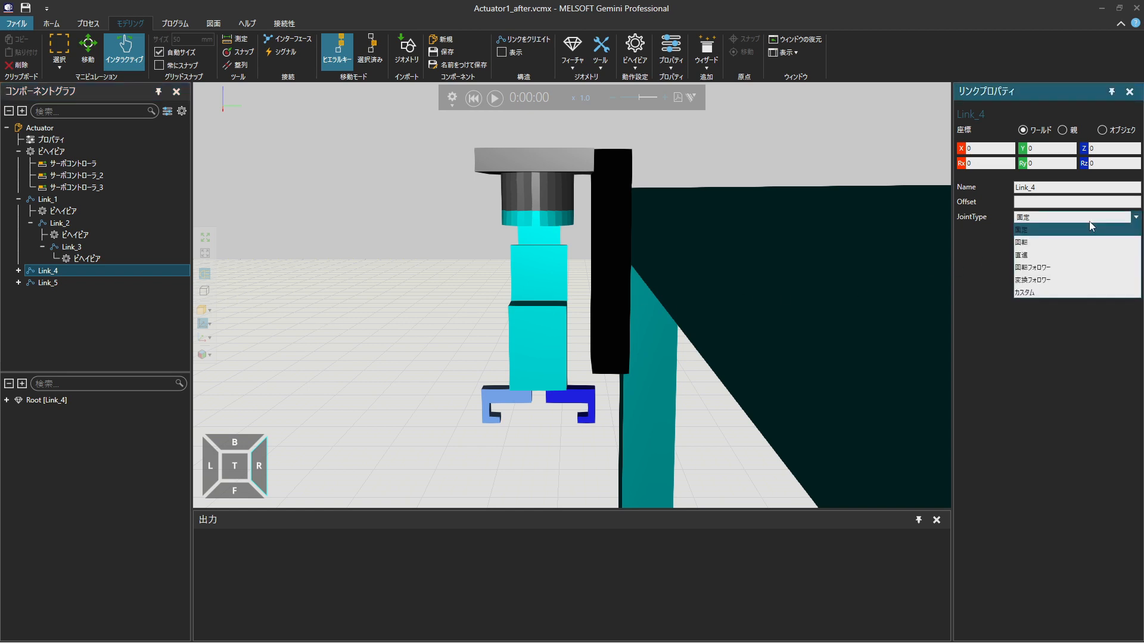
click(1089, 257)
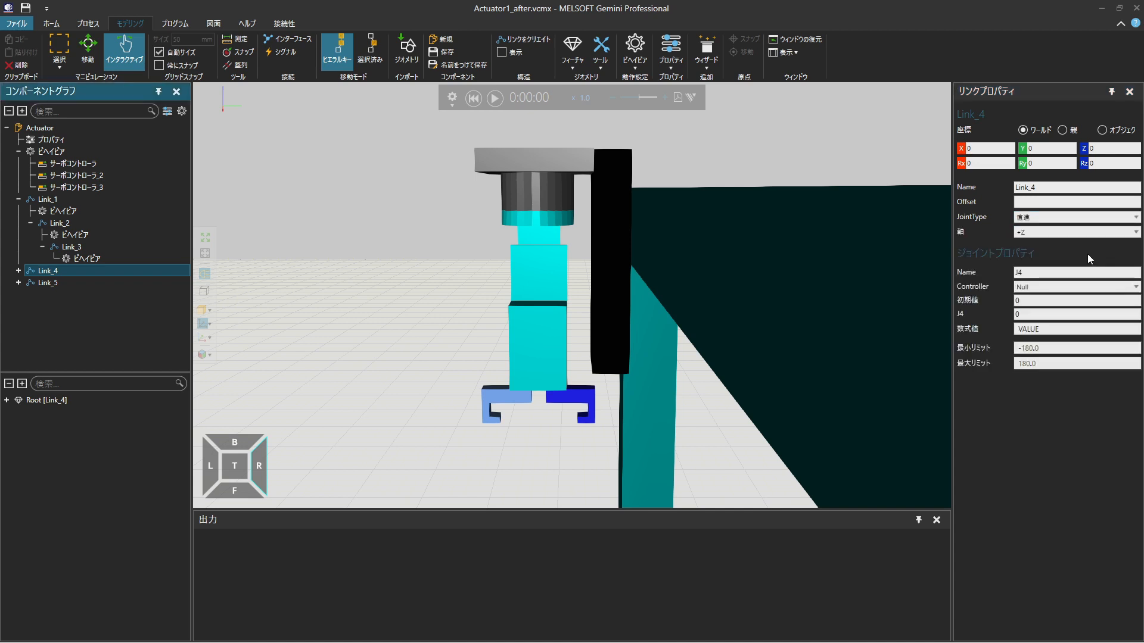
click(1089, 232)
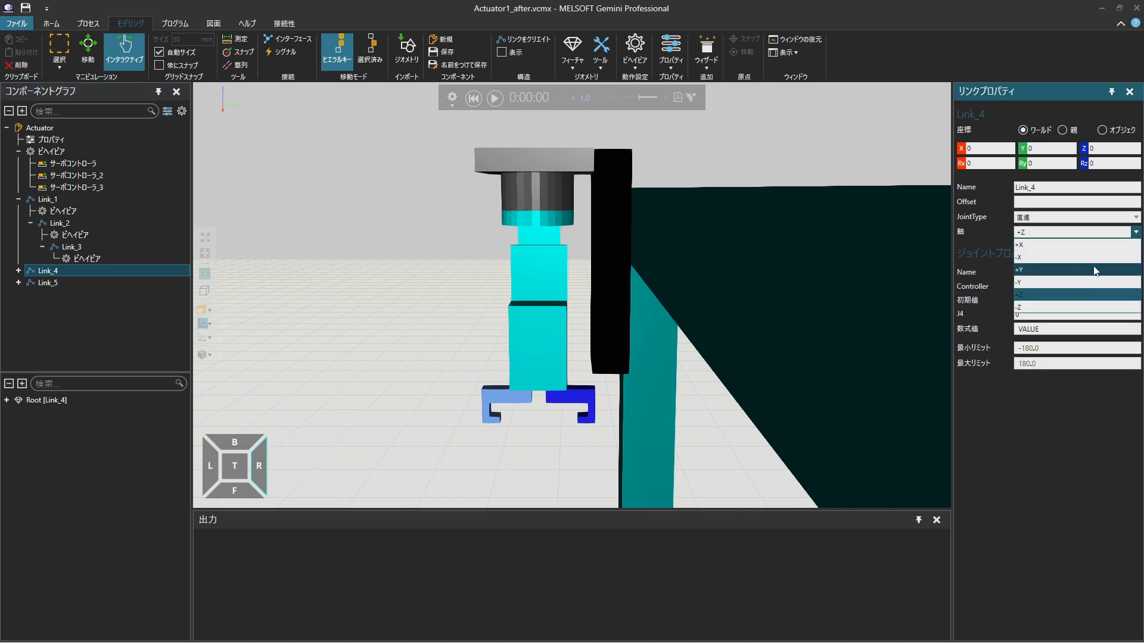
click(1095, 271)
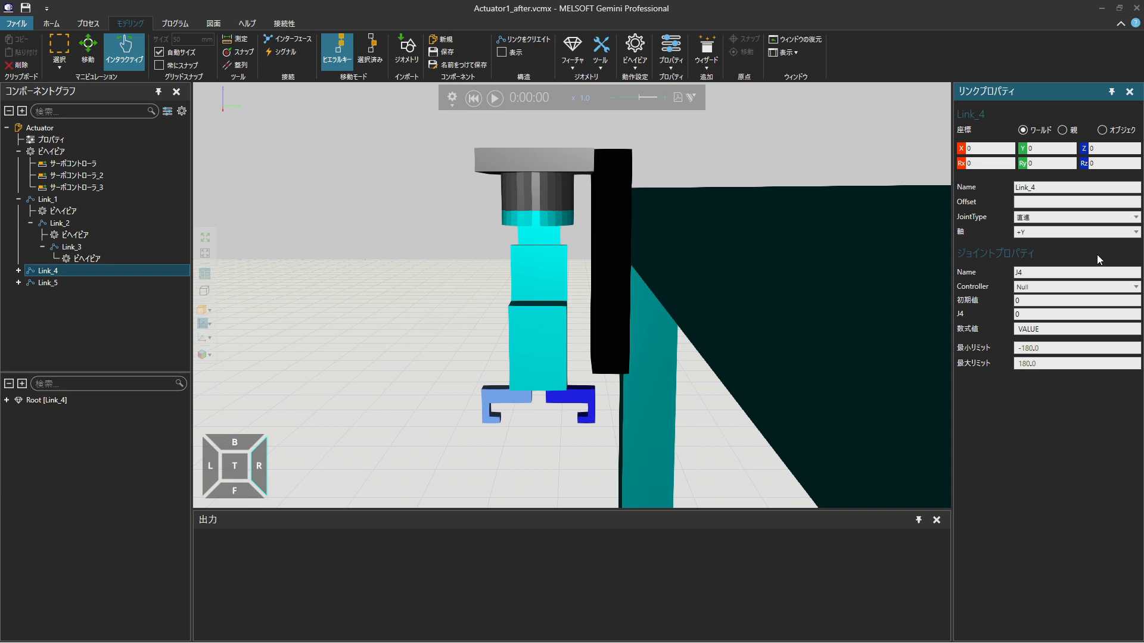
click(1095, 287)
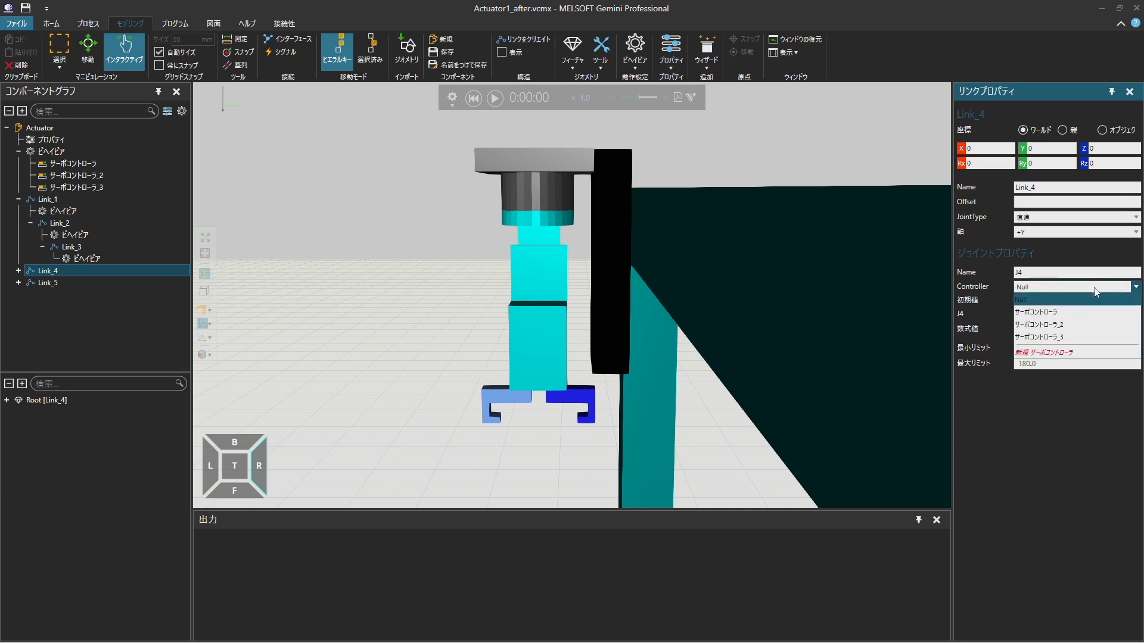
click(1086, 351)
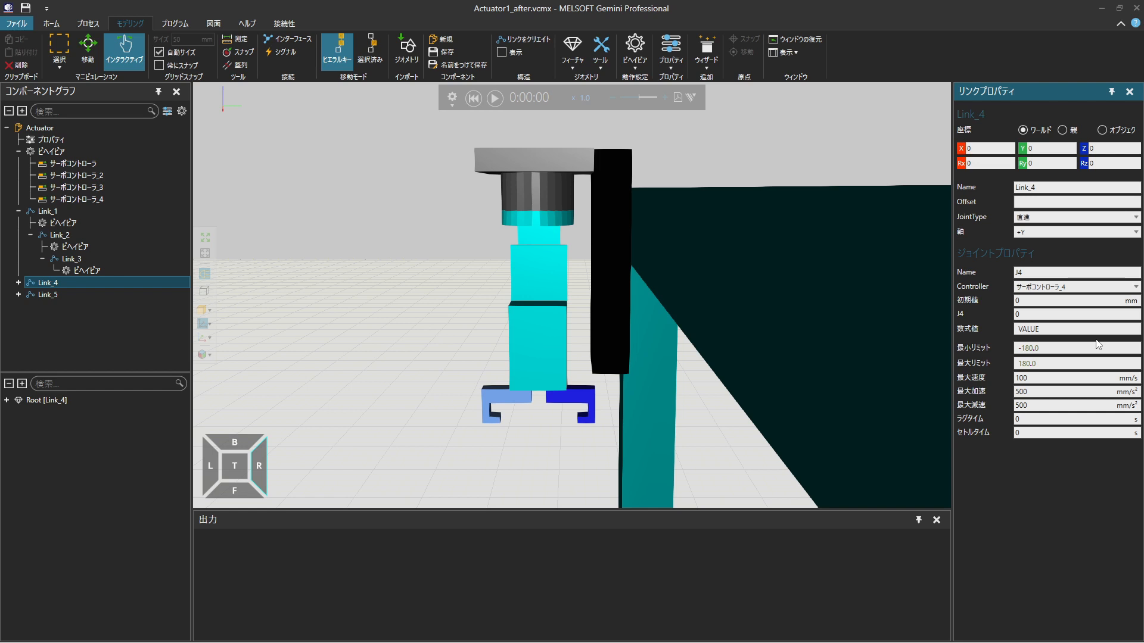
Set Link_4's minimum joint limit to 0 and maximum to 10, and nest the link under Link_3
drag(1090, 348, 968, 345)
text(0)
key(Tab)
text(10)
click(151, 283)
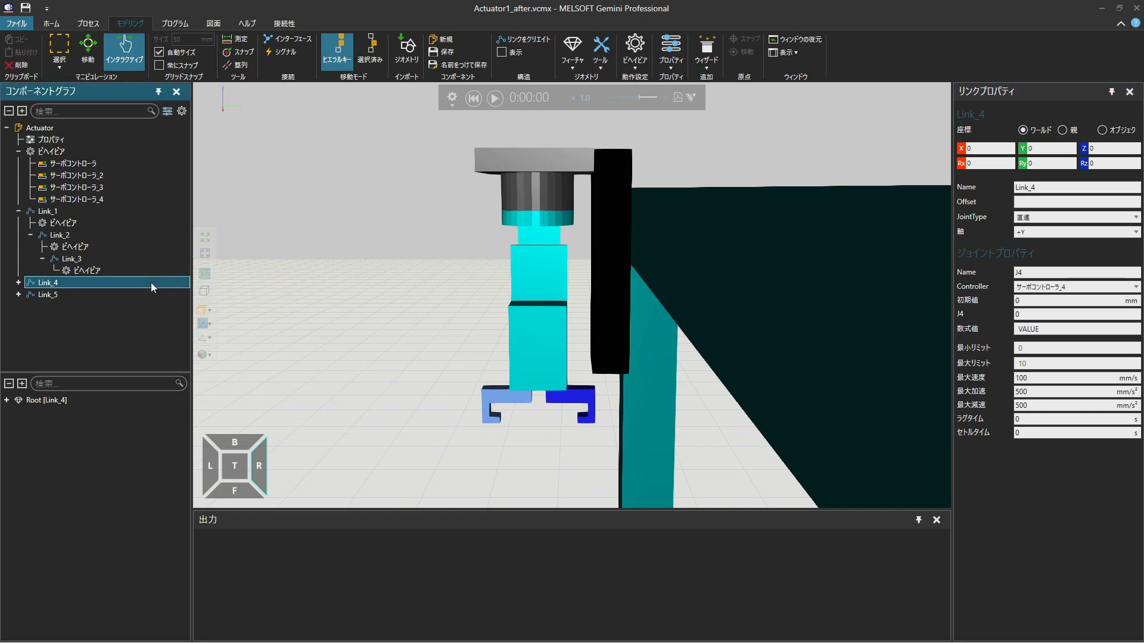
drag(151, 282, 178, 256)
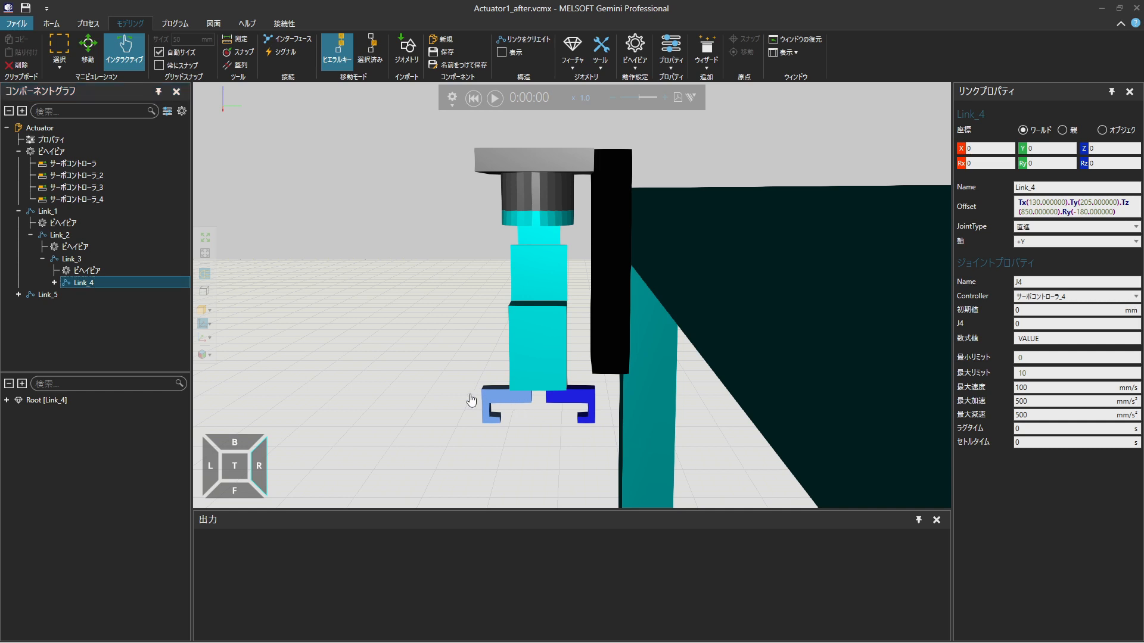
Test Link_4's claw travel together with the head's vertical movement and rotation, and reset the simulation
drag(479, 400, 538, 407)
drag(569, 174, 552, 234)
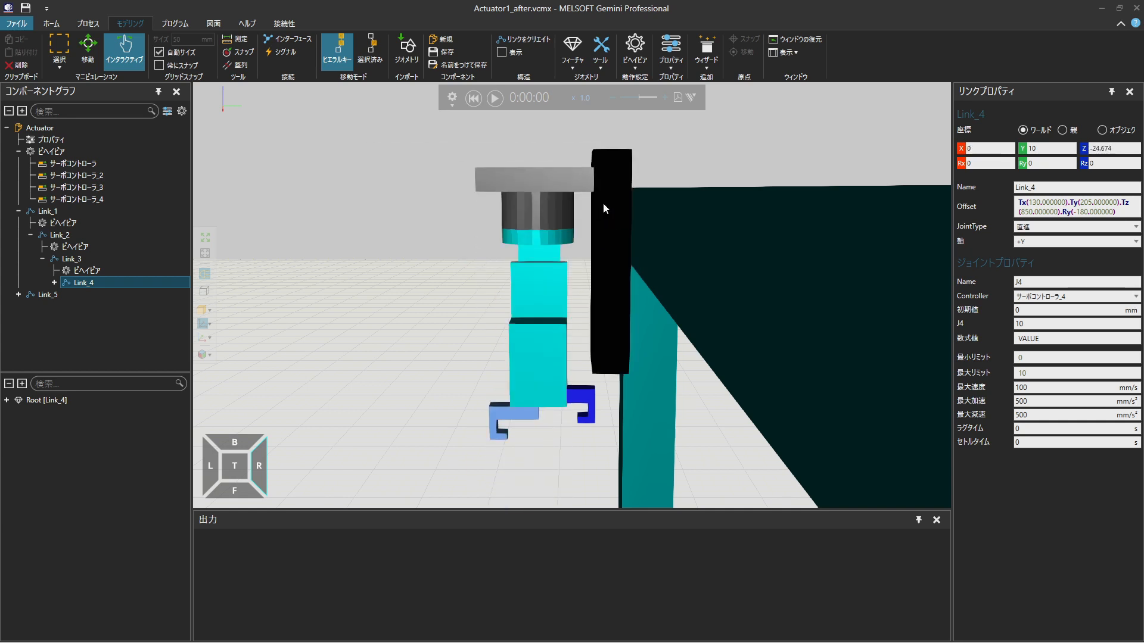
drag(563, 238, 555, 232)
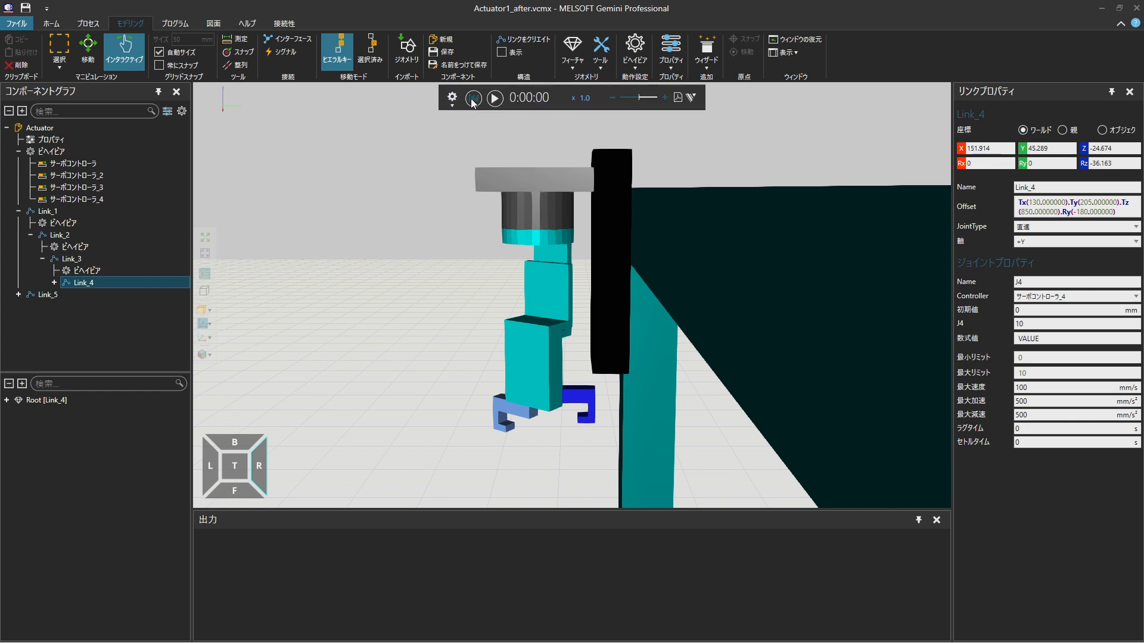
click(474, 102)
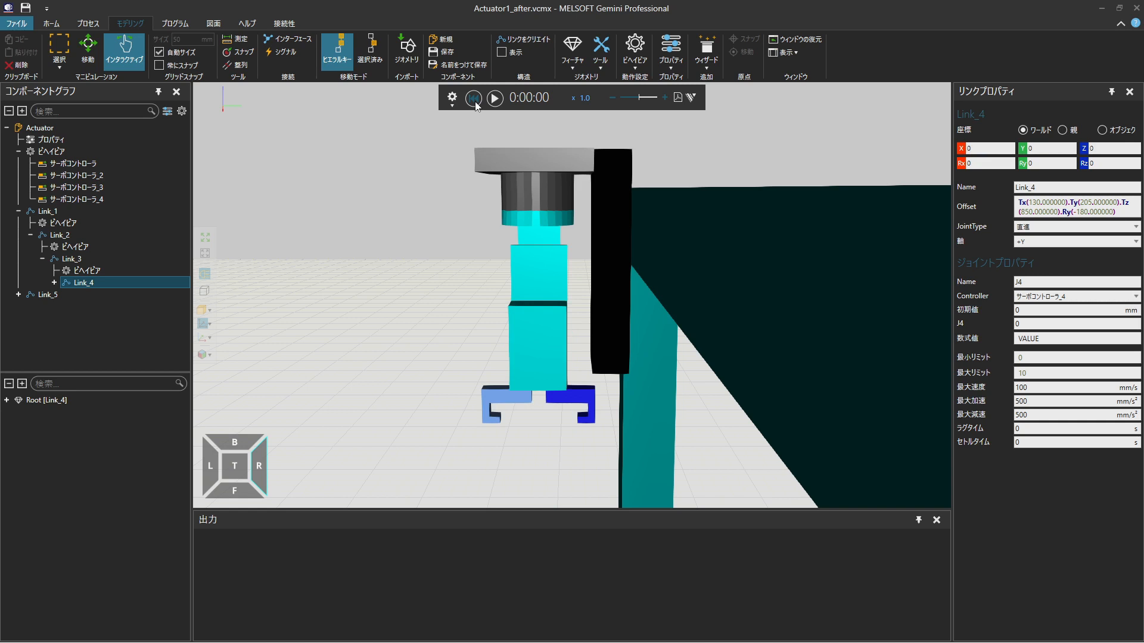
Set Link_5's joint type to 変換フォロワー along the -Y axis, with J4 of サーボコントローラ_4 as its driver
click(113, 294)
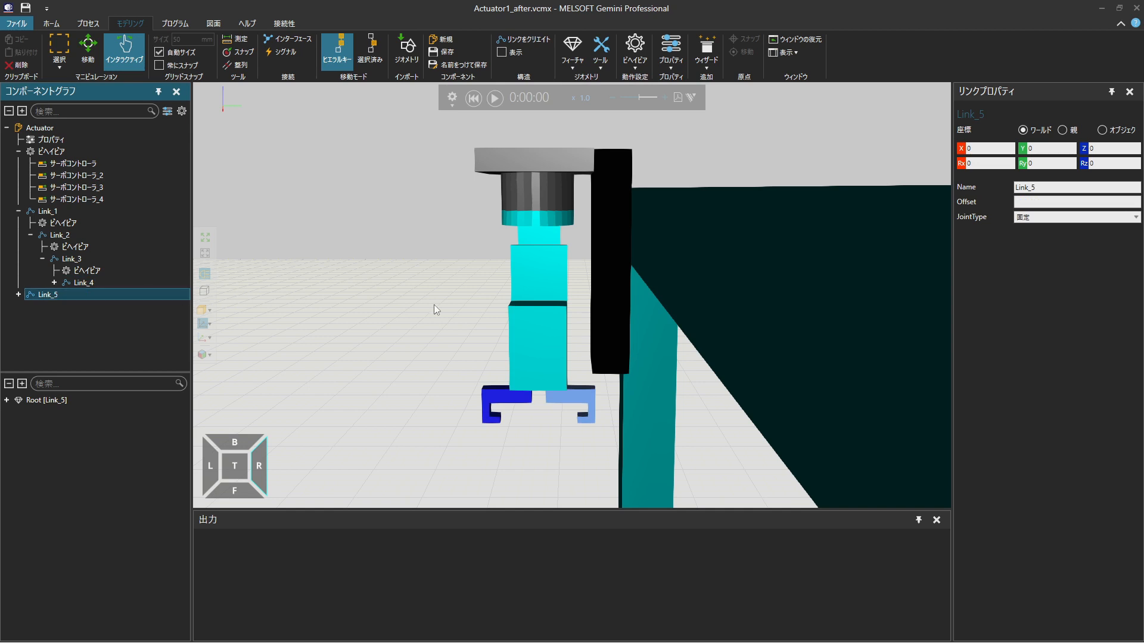
click(1088, 220)
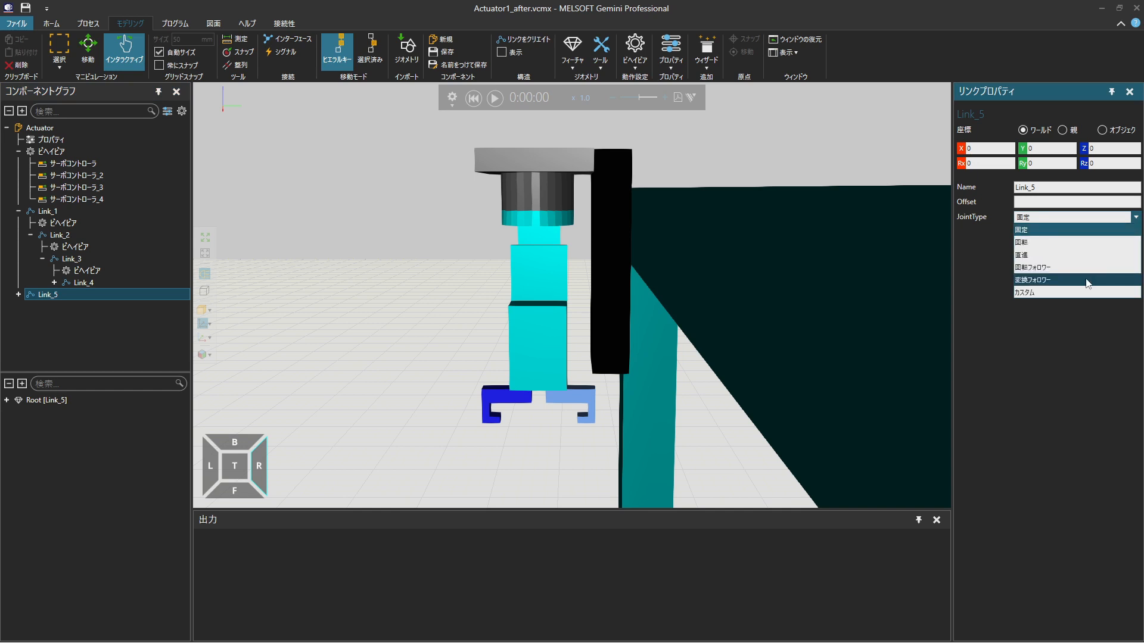
click(1088, 280)
click(1098, 235)
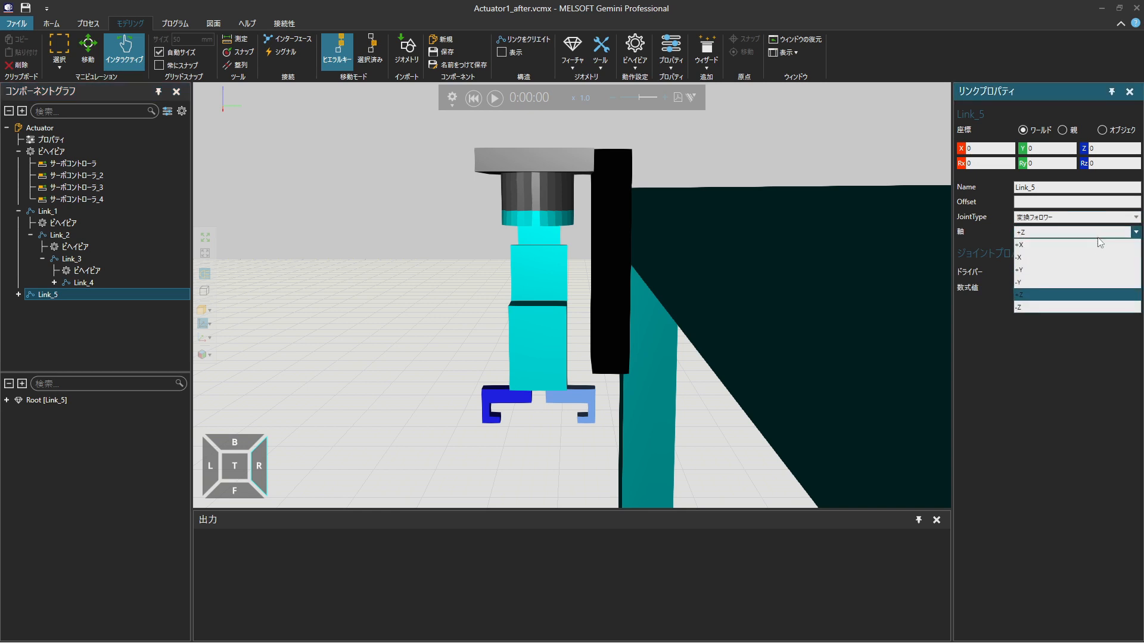
click(1084, 282)
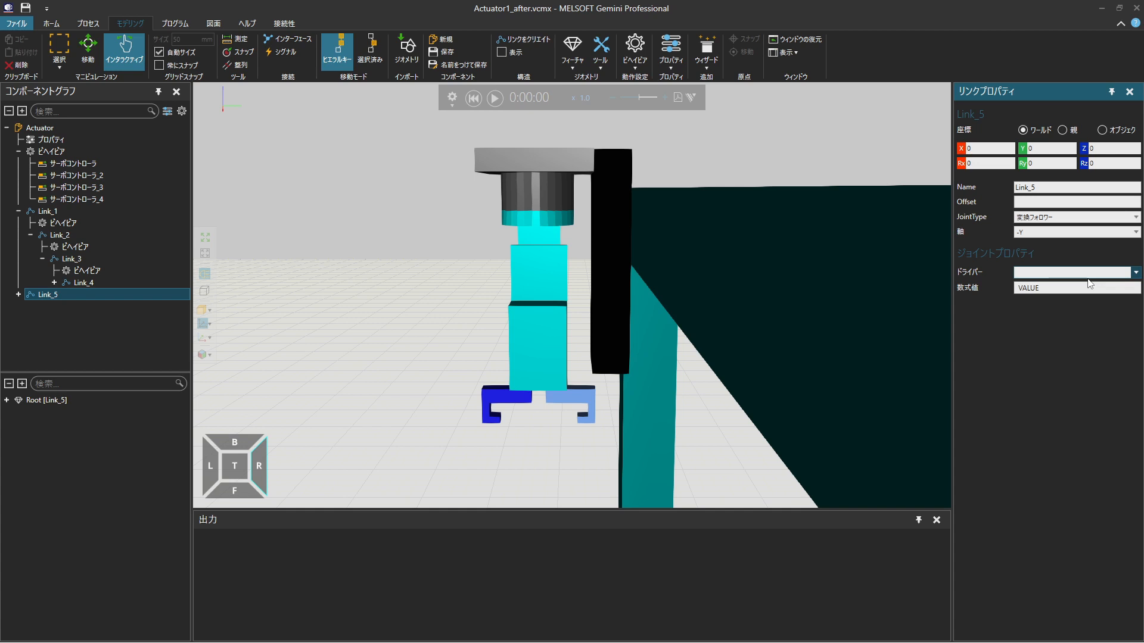
click(1088, 277)
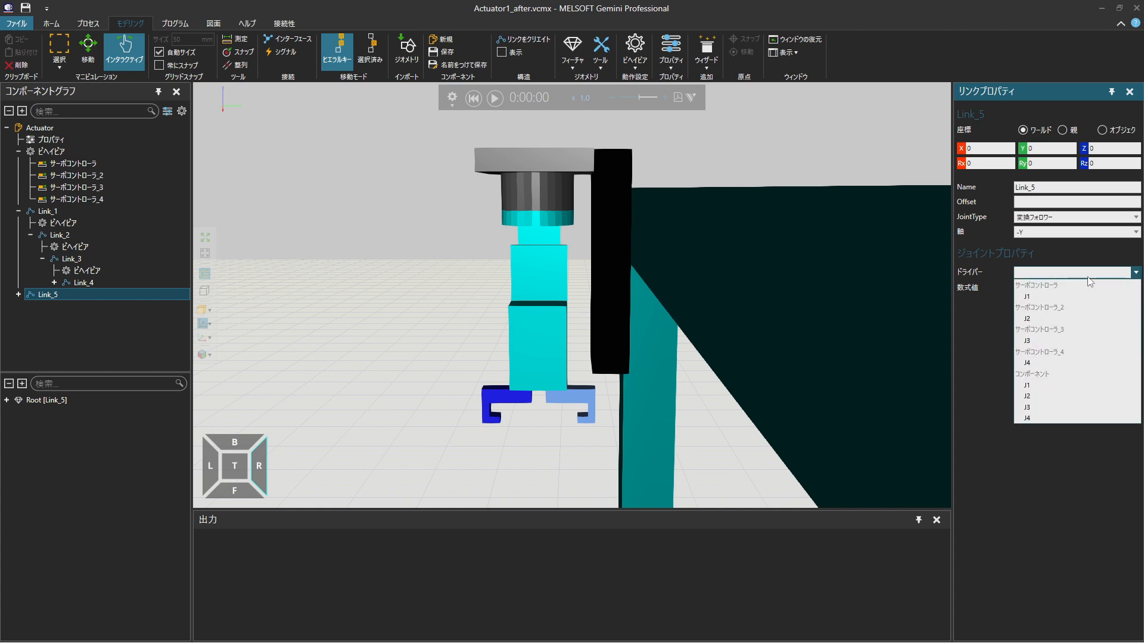
click(1058, 363)
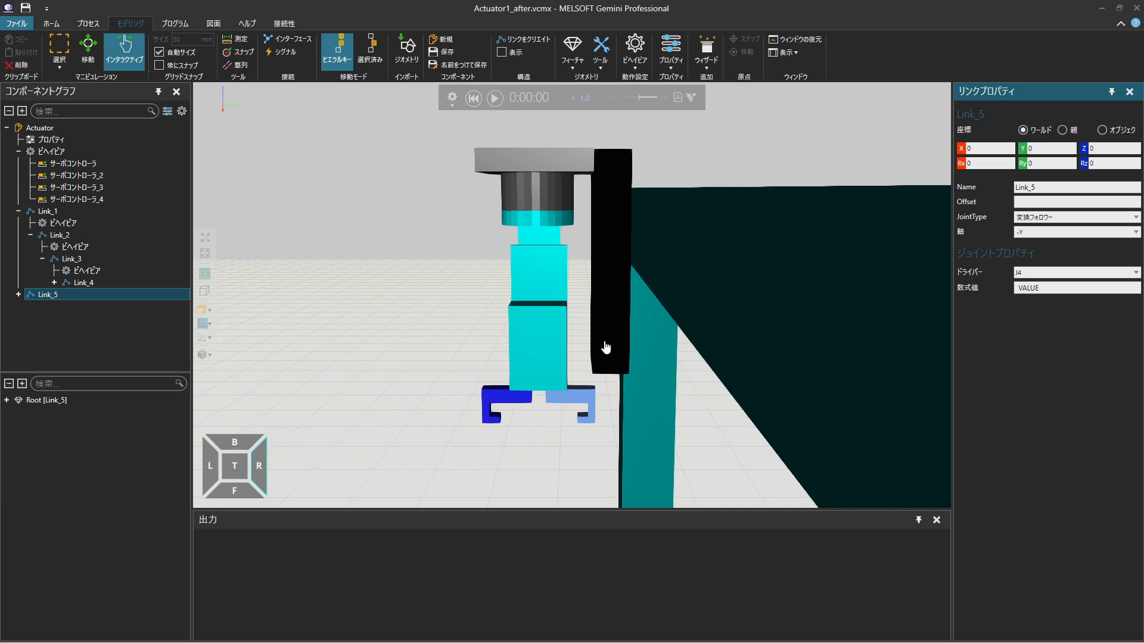
Nest Link_5 under Link_3 and test the two gripper claws closing together
click(128, 294)
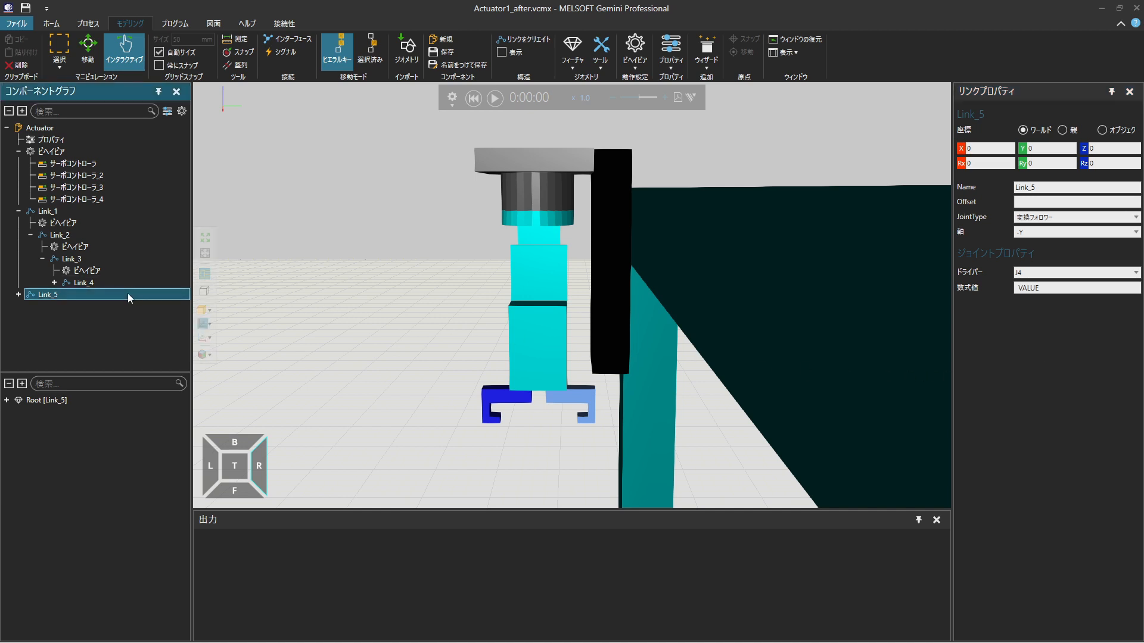
drag(131, 293, 138, 259)
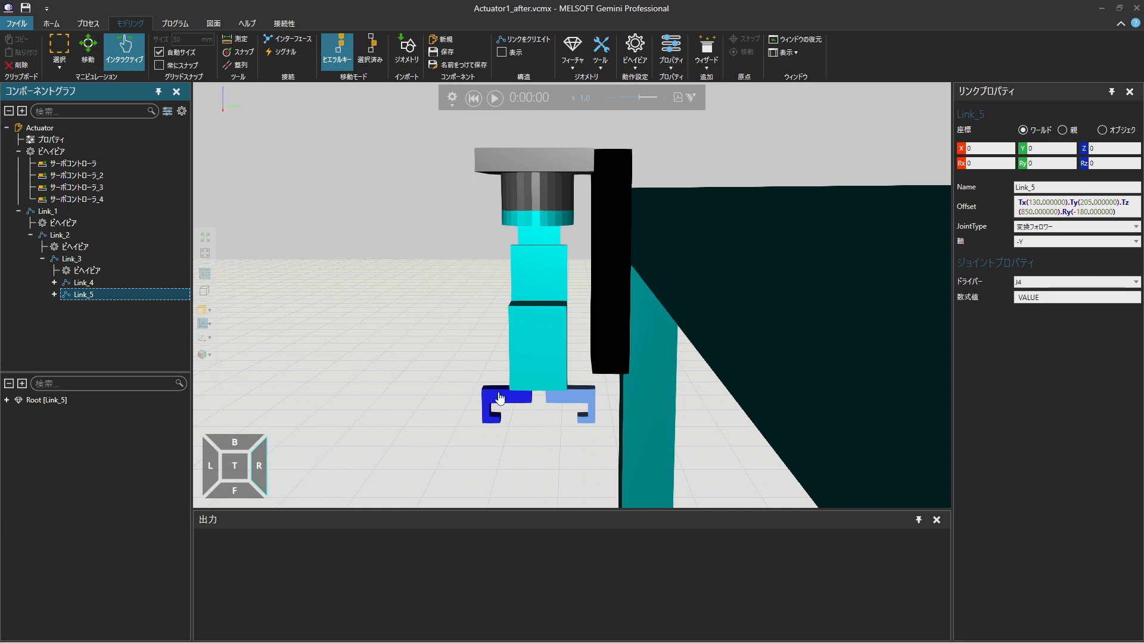
drag(513, 397, 539, 403)
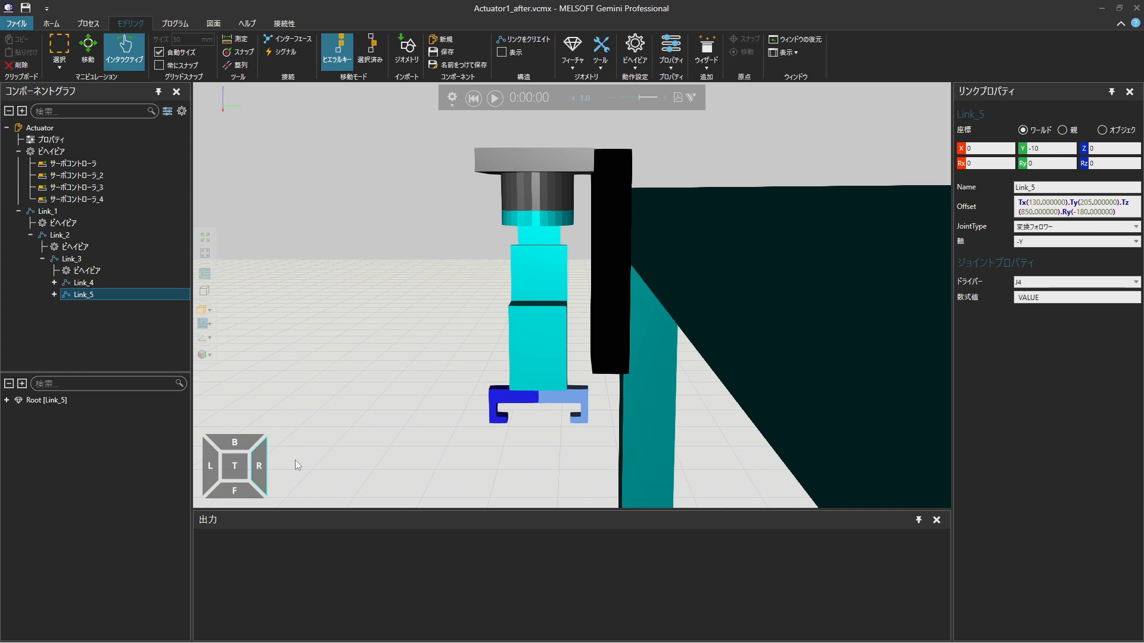
From the front, test the actuator's travel along the beam, the head's lowering and its rotation, and reset the simulation
click(233, 480)
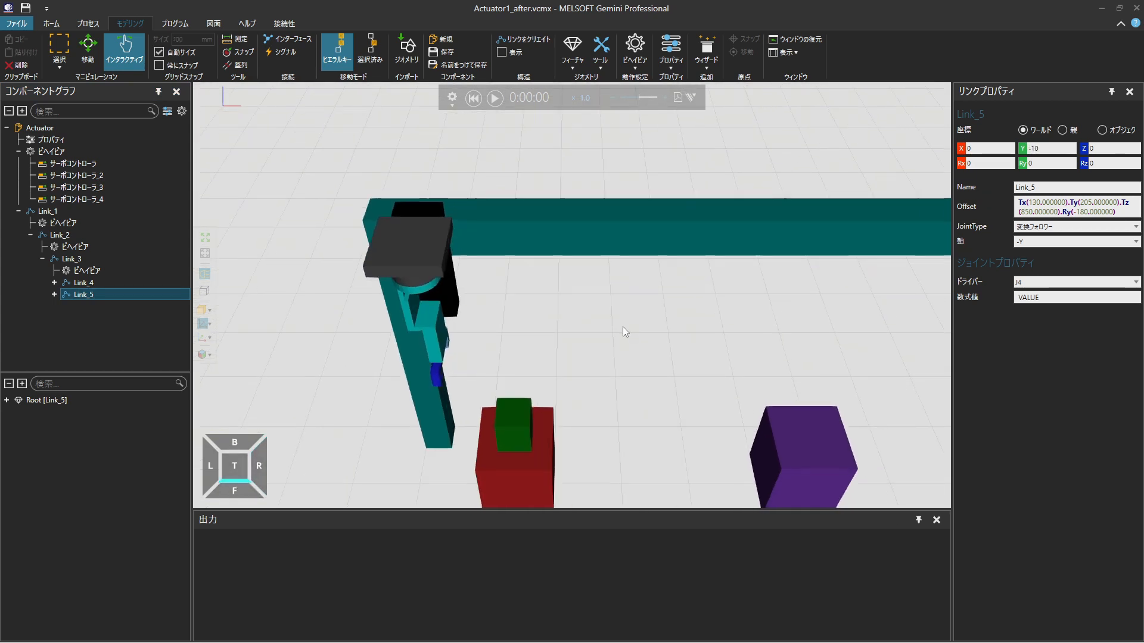
click(235, 493)
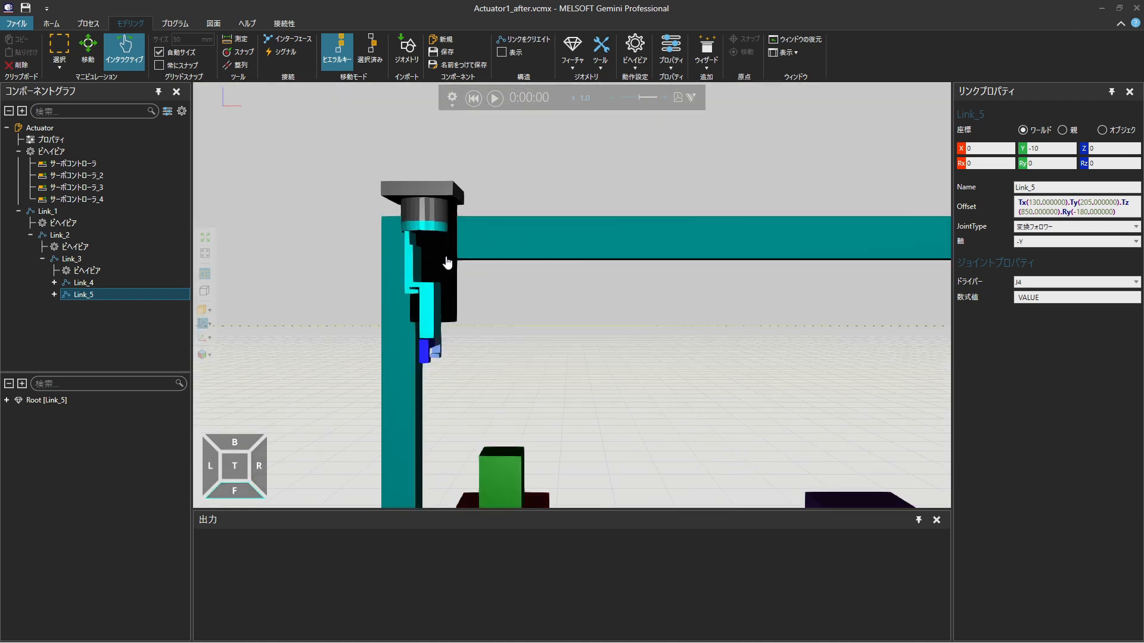
drag(449, 261, 792, 243)
drag(805, 195, 811, 245)
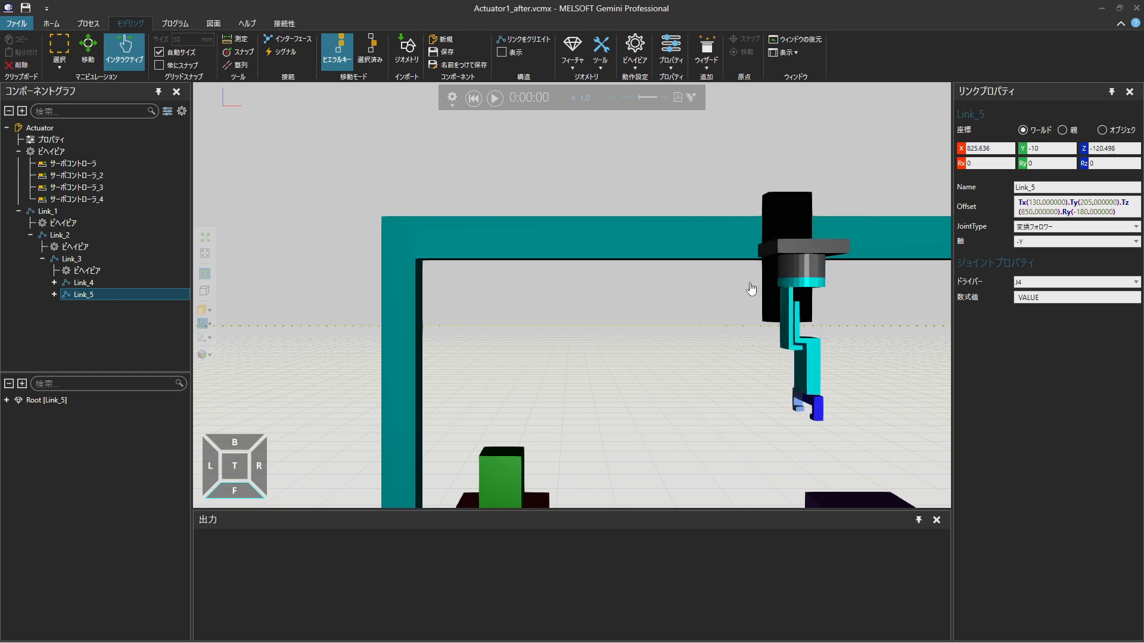
drag(794, 310, 744, 299)
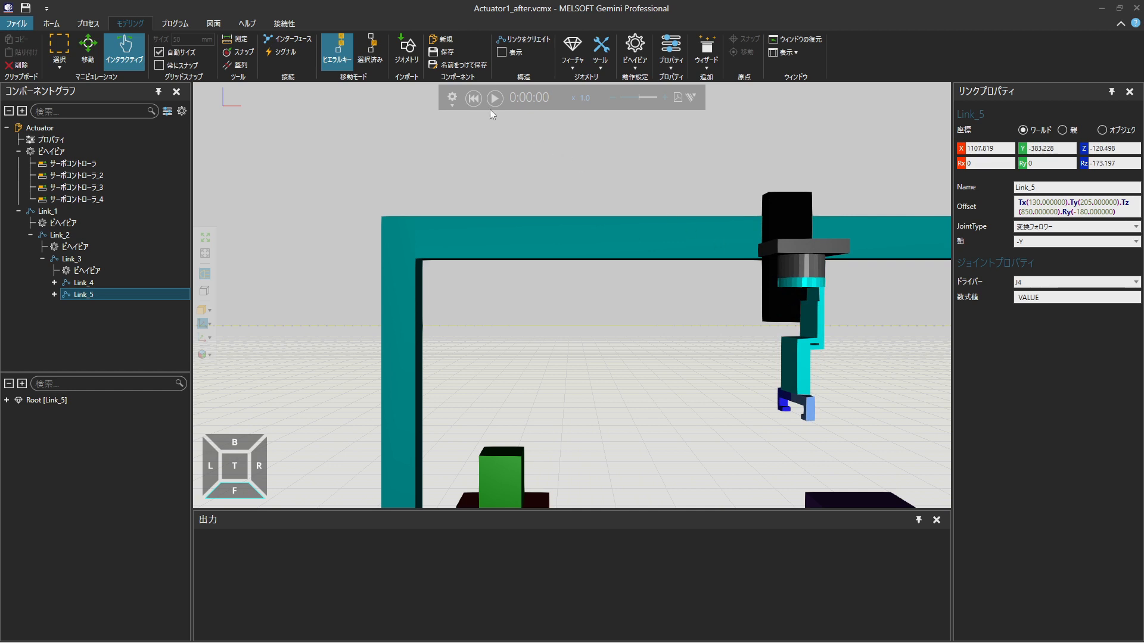
click(473, 98)
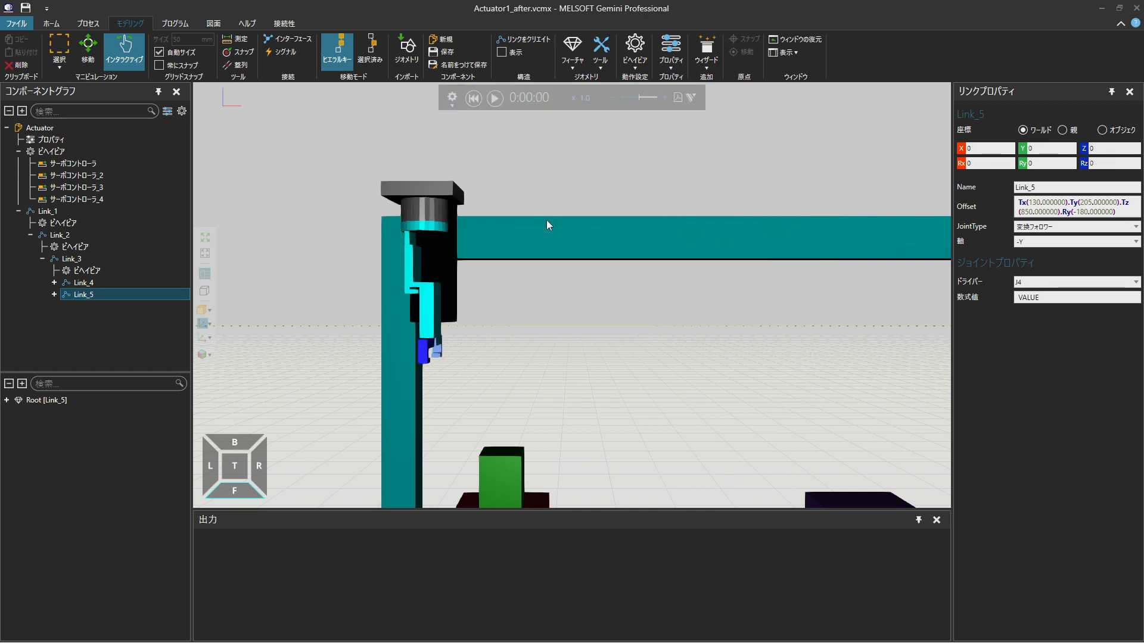